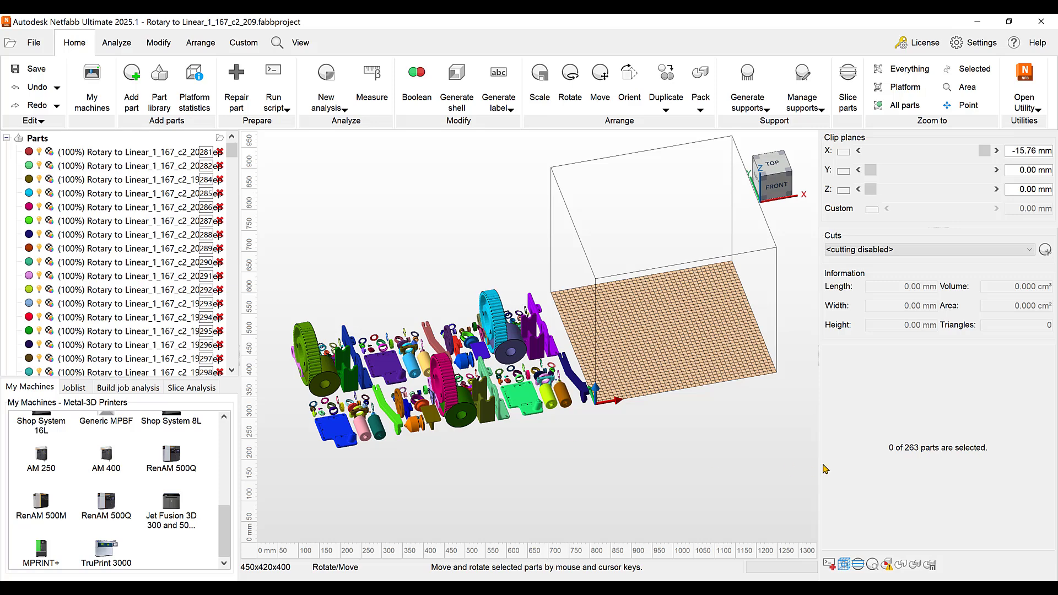
Examine the layout of the parts placed beside the build platform from above and at an angle.
scroll(772, 374, "up", 3)
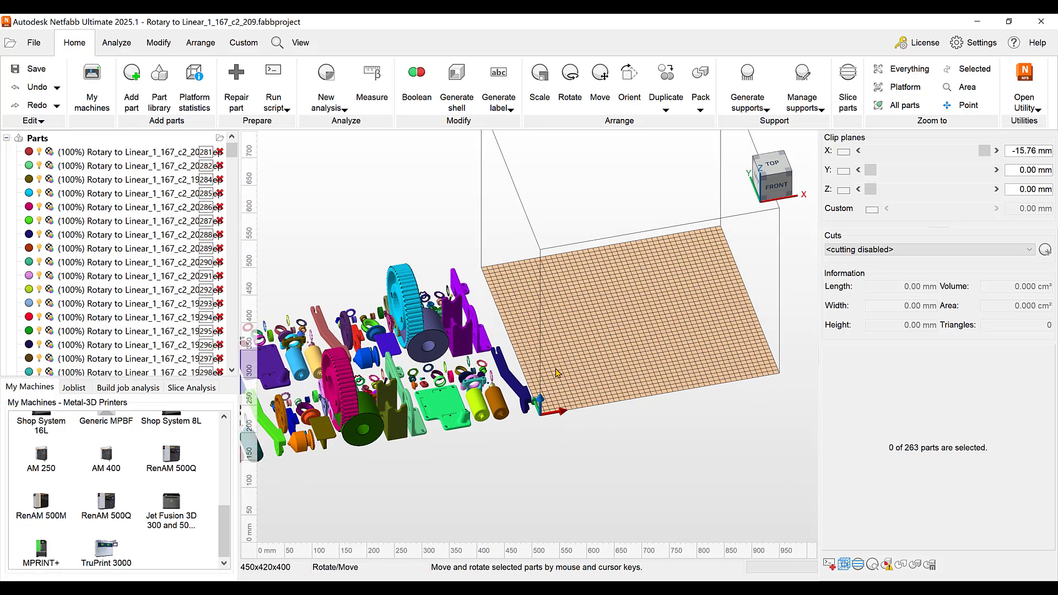
scroll(640, 342, "down", 1)
right_click_drag(640, 343, 527, 316)
right_click_drag(408, 385, 449, 308)
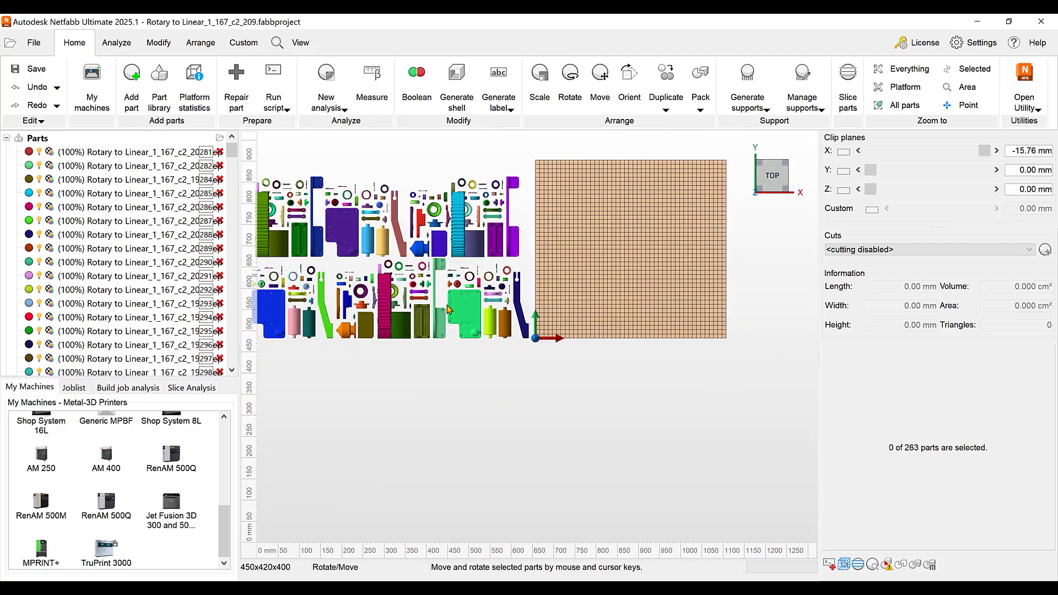
scroll(469, 271, "up", 6)
scroll(470, 271, "down", 3)
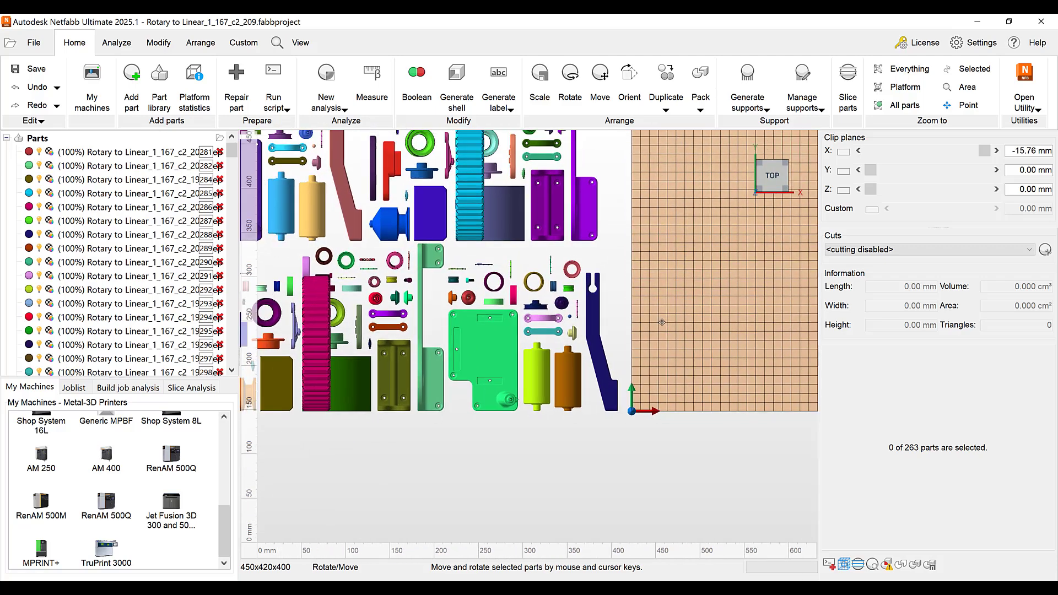
middle_click_drag(470, 272, 668, 323)
right_click_drag(668, 322, 671, 314)
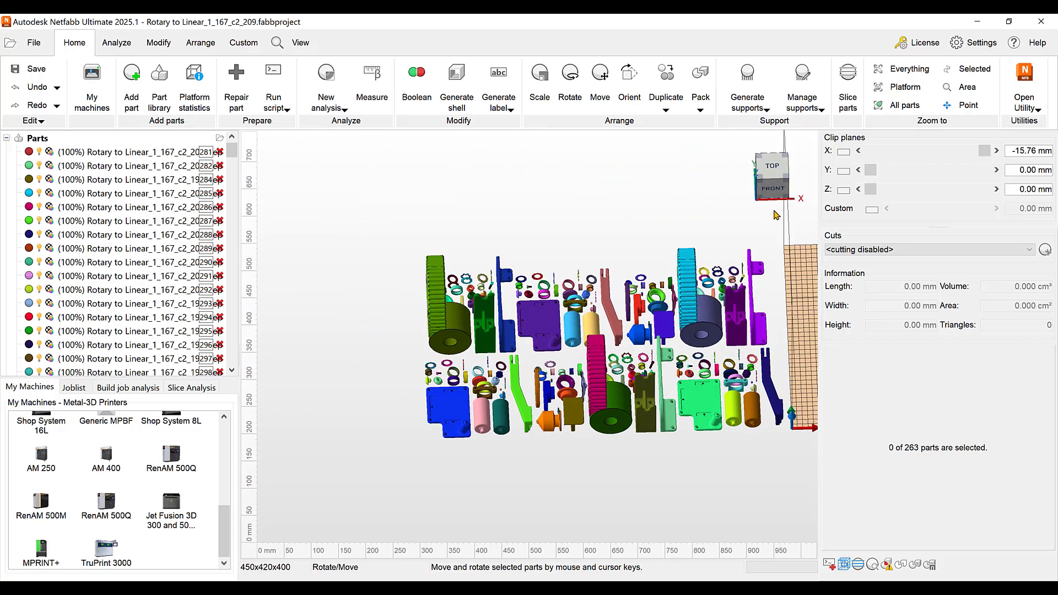
Move the 12 small parts behind the yellow-green and brown cylinders about 190.8 mm in the negative Y direction, separating them from the layout.
left_click(772, 166)
middle_click_drag(711, 333, 513, 315)
scroll(513, 315, "up", 2)
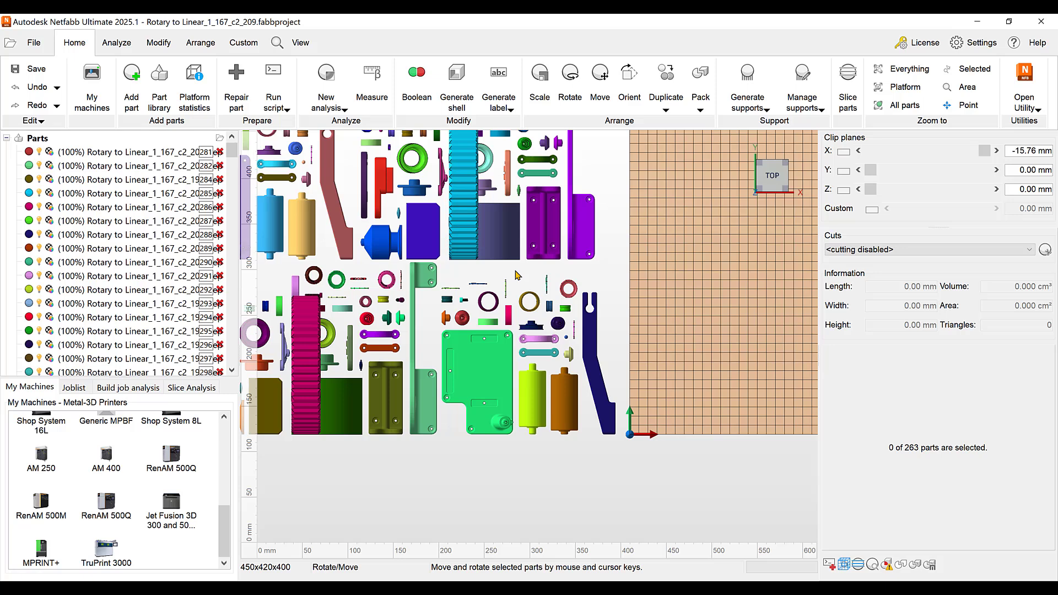
left_click_drag(517, 275, 585, 380)
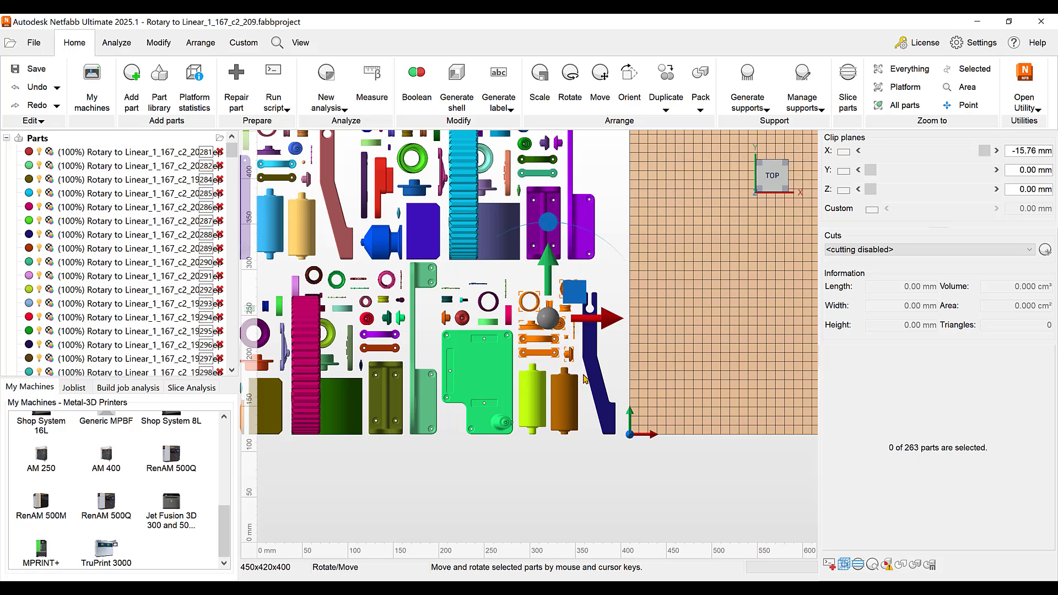
left_click_drag(549, 259, 547, 439)
scroll(618, 348, "down", 3)
right_click_drag(617, 347, 516, 208)
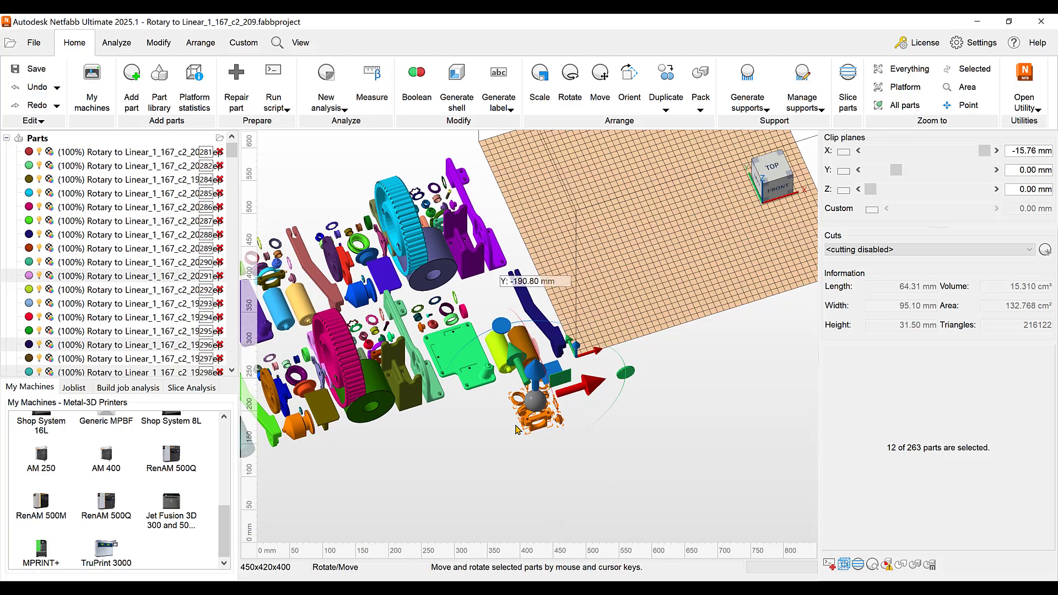
scroll(678, 246, "up", 3)
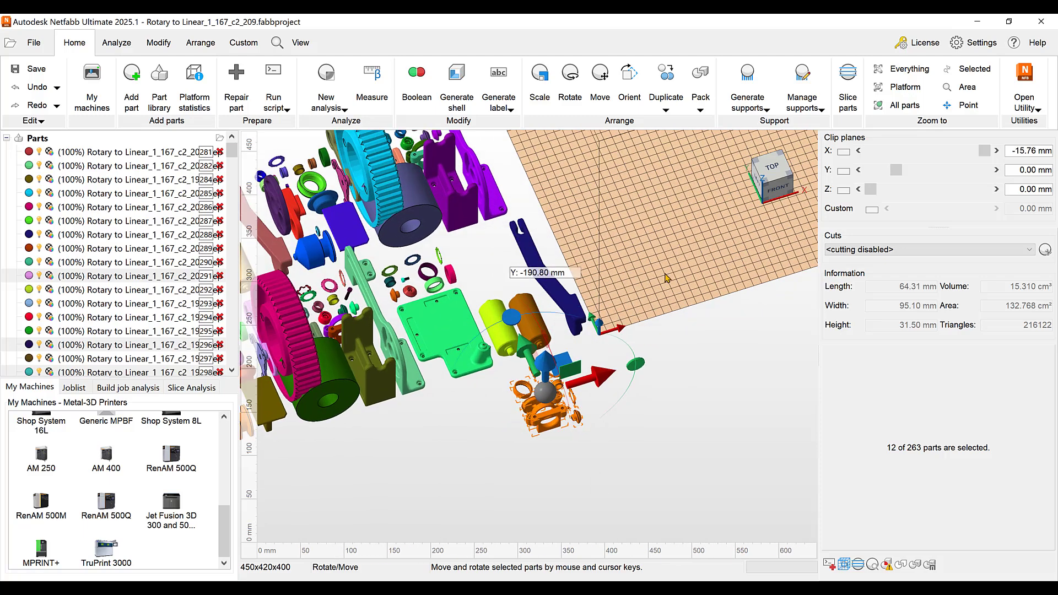
left_click(514, 431)
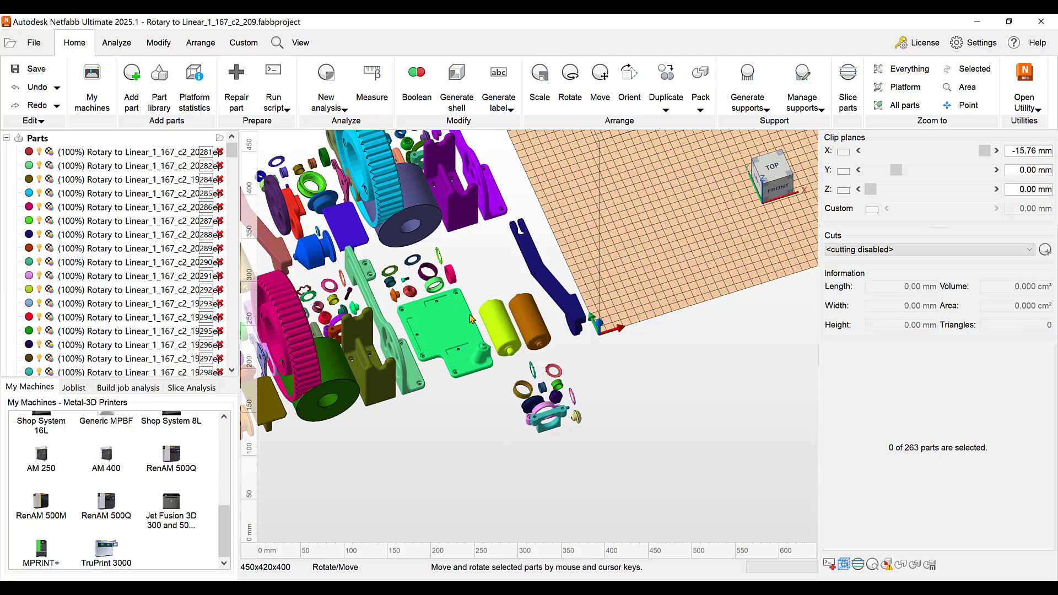
scroll(471, 319, "down", 4)
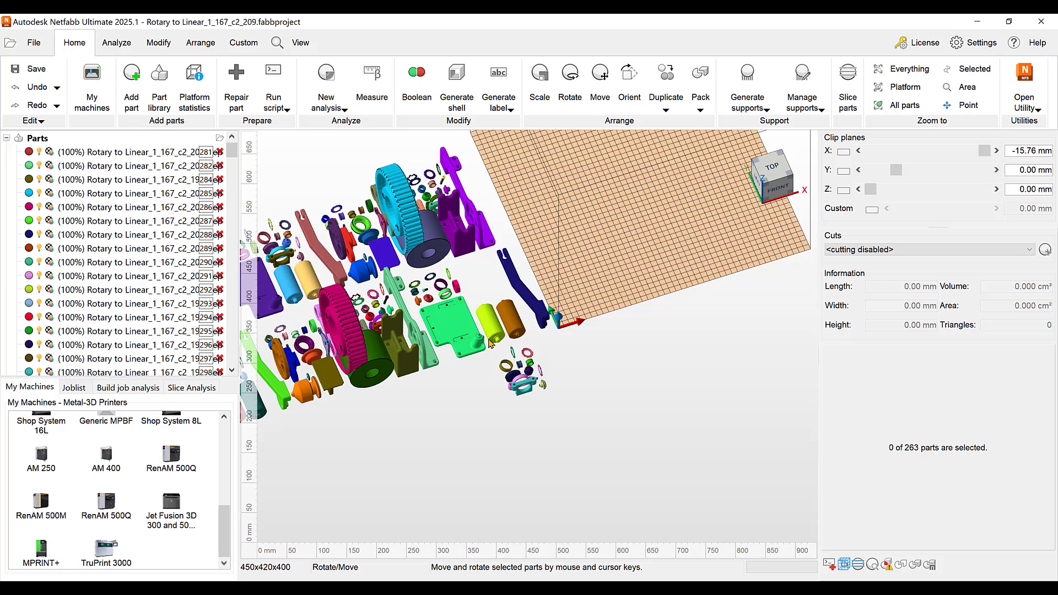
Select the separated group of 12 small parts and open the Lua script library.
left_click_drag(490, 342, 563, 437)
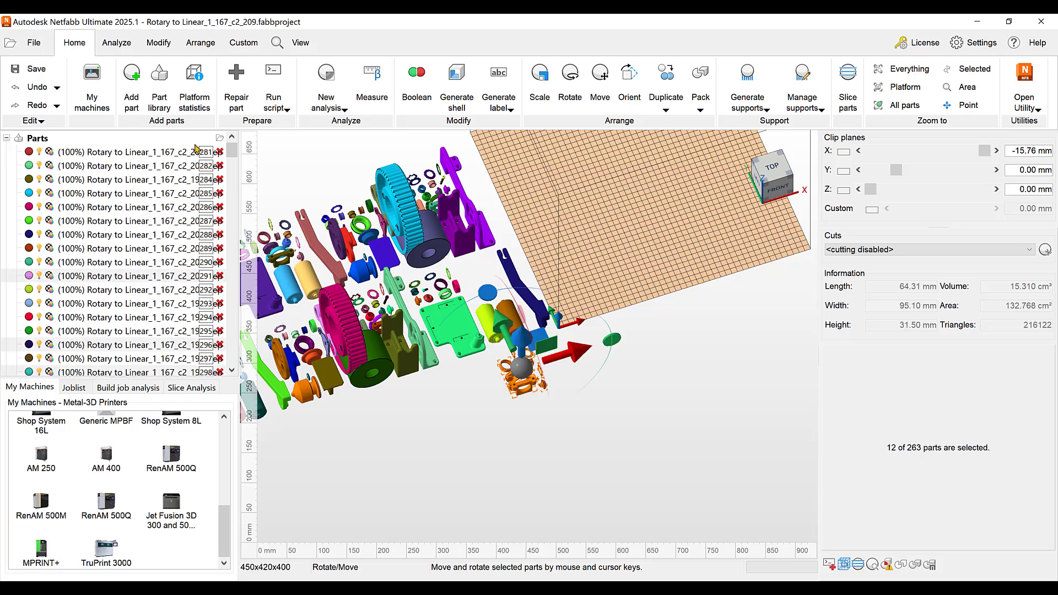
left_click(279, 108)
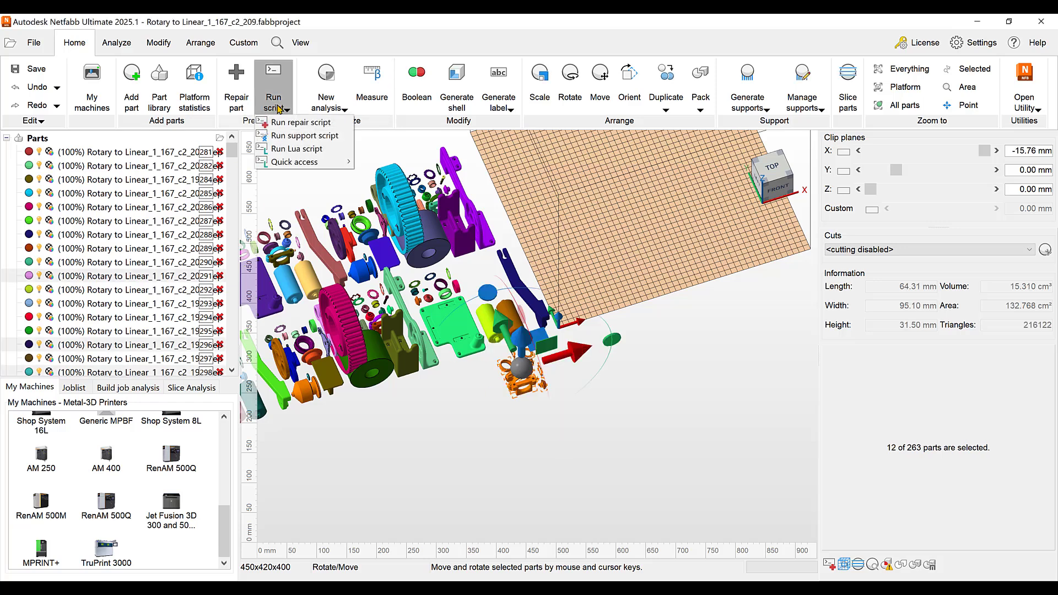
left_click(298, 149)
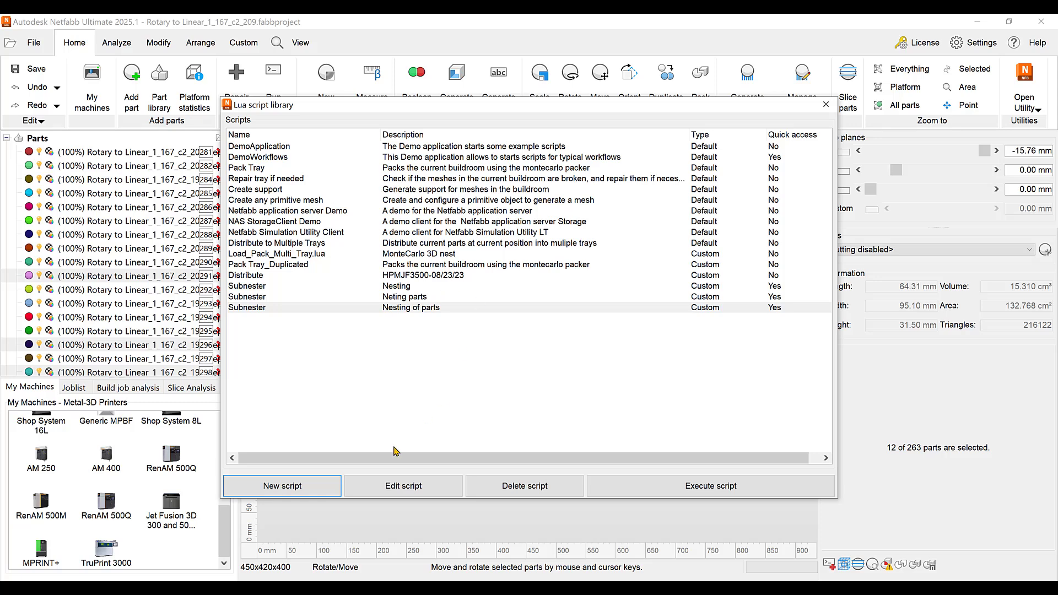
Create a new Lua script and load Script43_Subpacker into it from the LUA Scripts examples folder, searching for "sub".
left_click(309, 486)
left_click(430, 238)
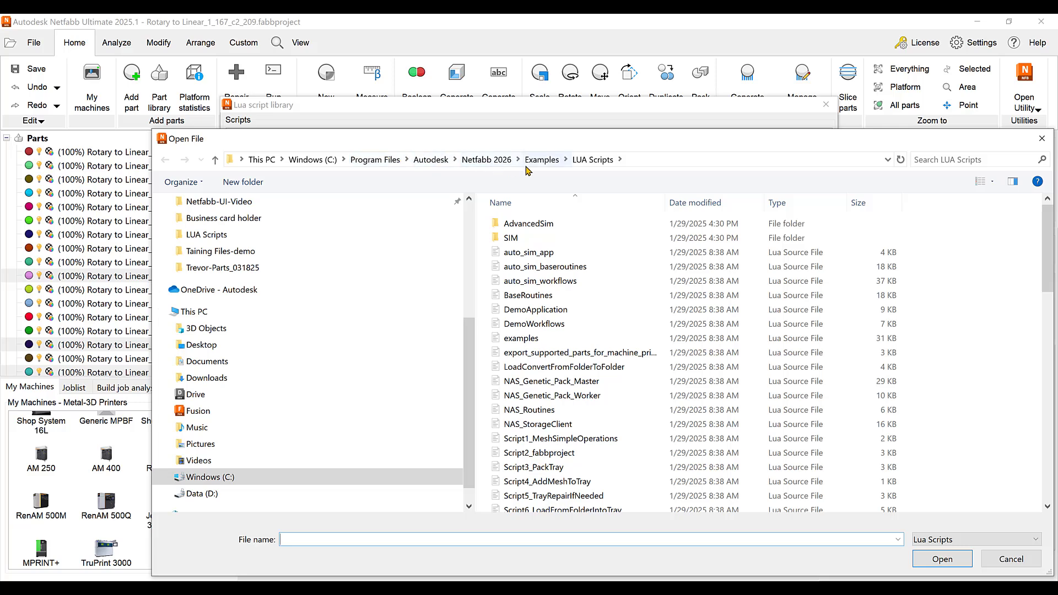
scroll(725, 270, "down", 1)
scroll(725, 270, "down", 15)
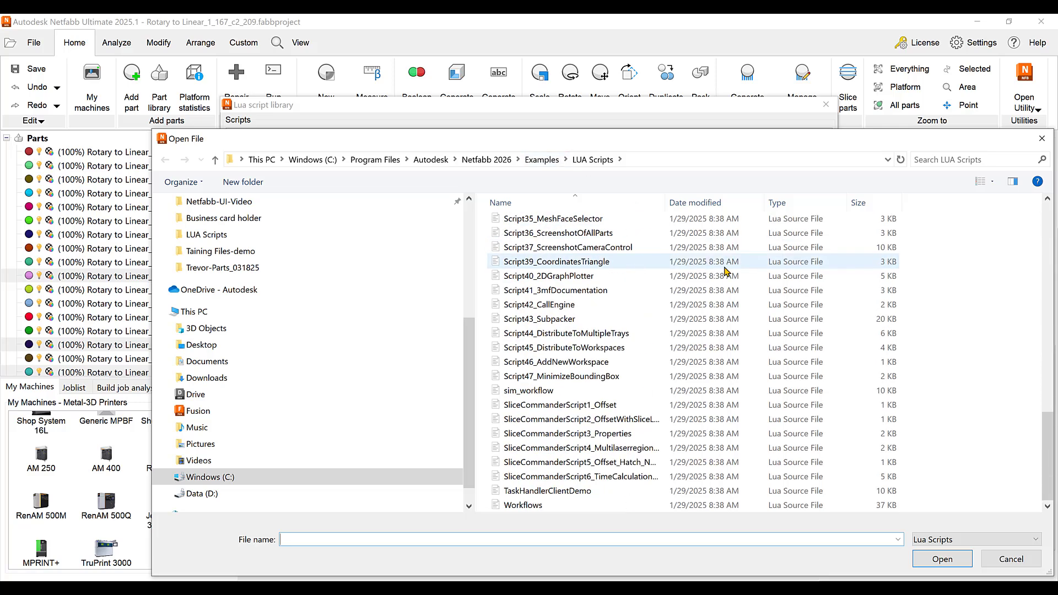
scroll(725, 271, "up", 15)
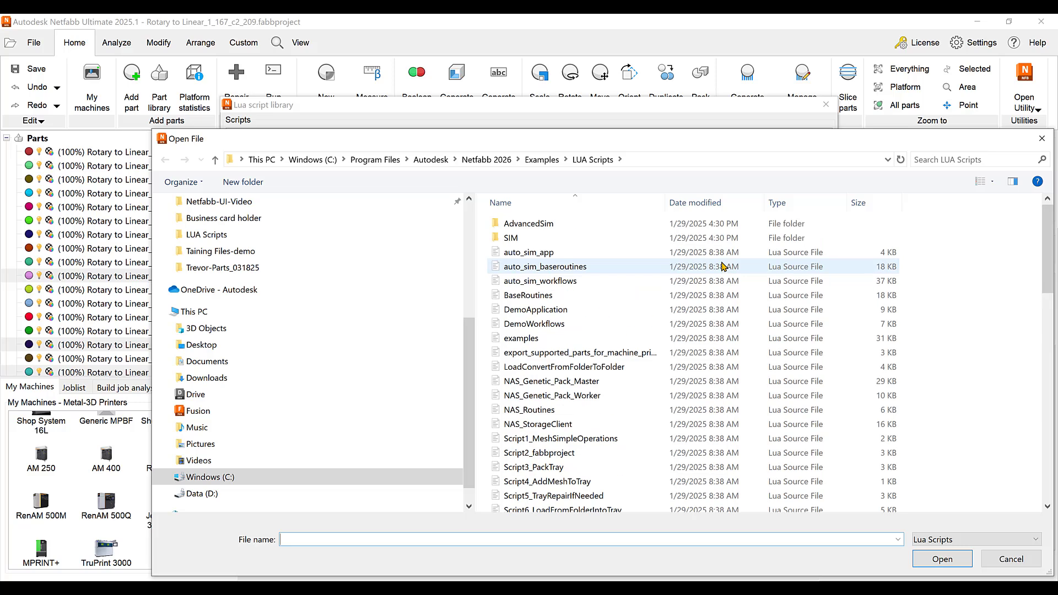
left_click(939, 158)
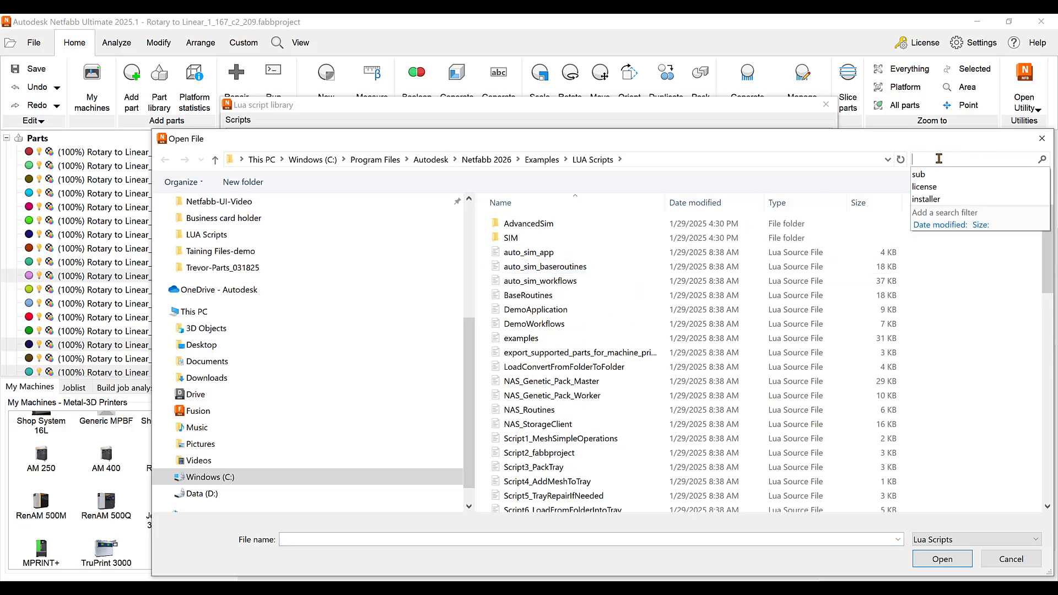
type("sub")
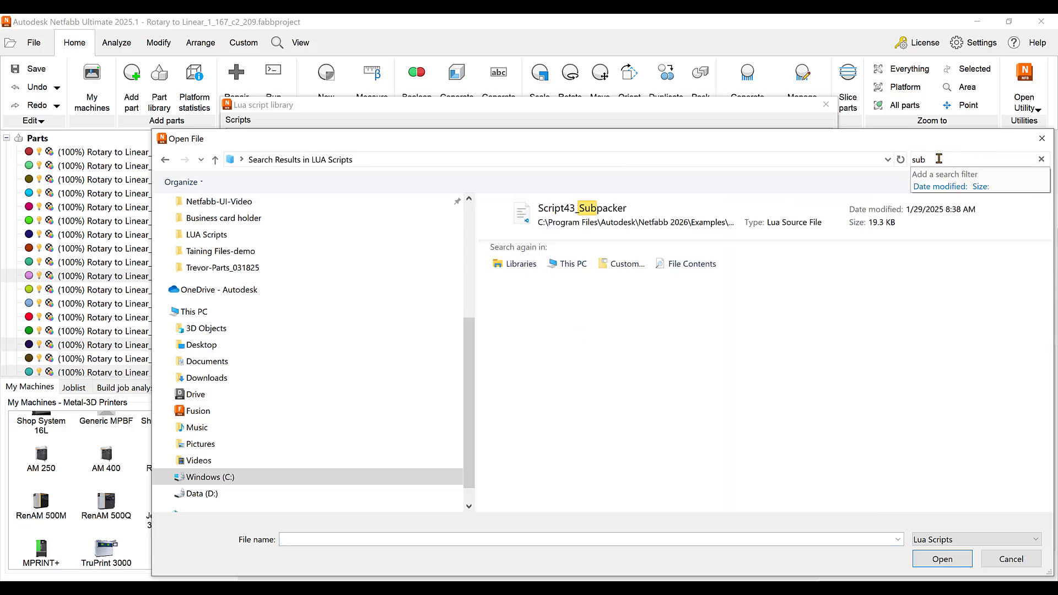
left_click(574, 212)
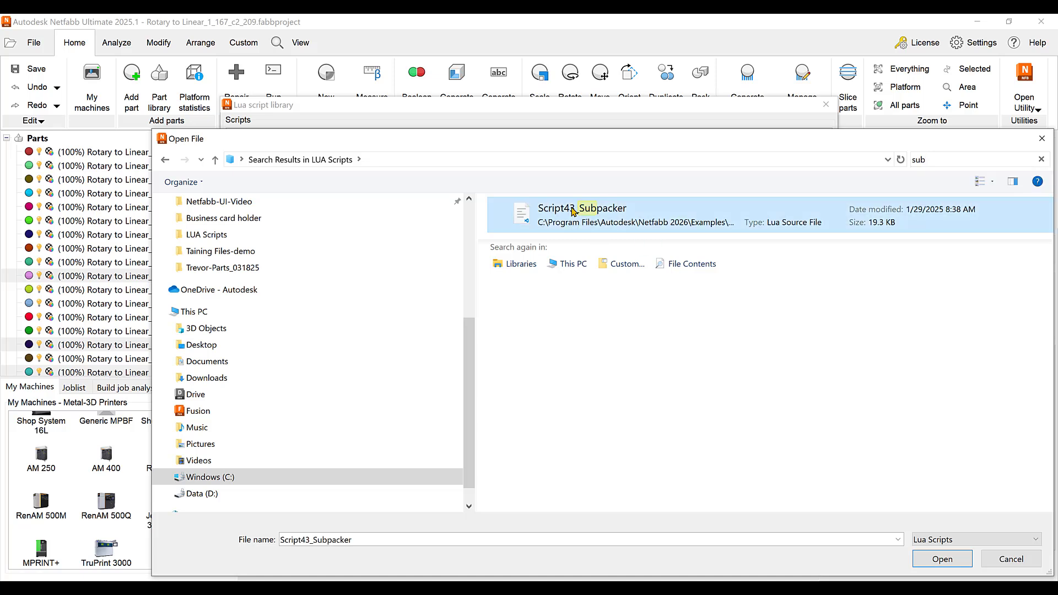
left_click(942, 559)
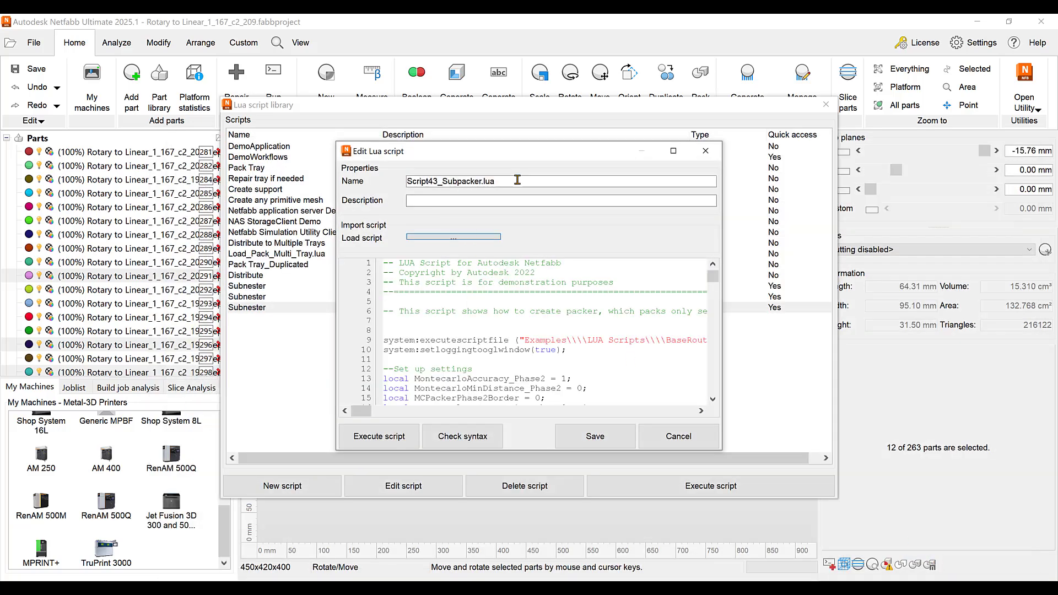
Name the script "Subnester", give it the description "nesting of parts", and save it.
key("BackSpace")
key("BackSpace")
key("BackSpace")
key("BackSpace")
key("BackSpace")
key("BackSpace")
key("BackSpace")
key("BackSpace")
key("BackSpace")
key("BackSpace")
key("BackSpace")
key("BackSpace")
key("BackSpace")
key("BackSpace")
key("BackSpace")
key("BackSpace")
key("BackSpace")
key("BackSpace")
key("BackSpace")
key("BackSpace")
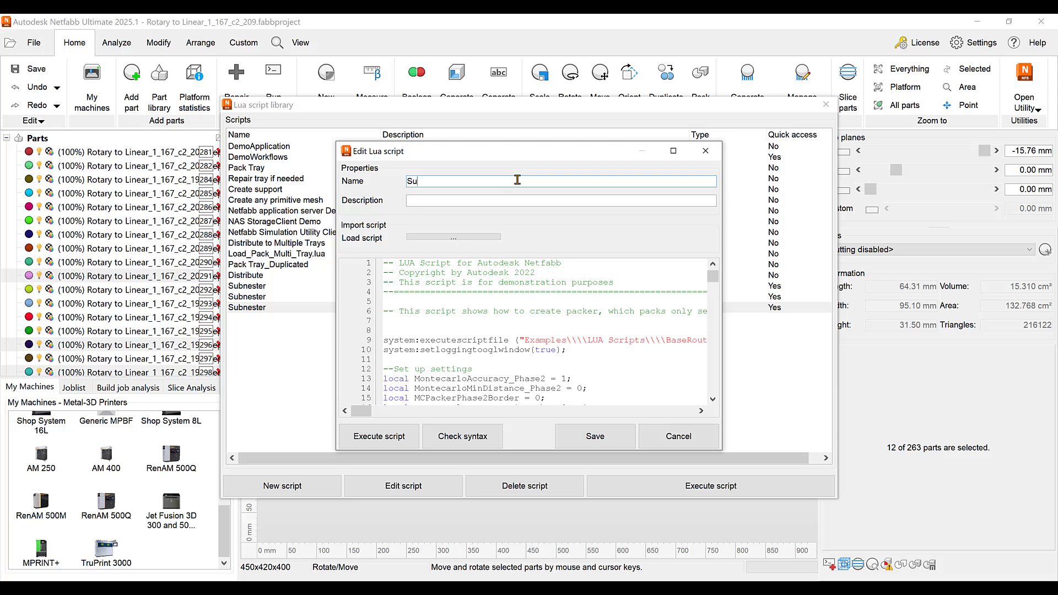
type("Subnester")
left_click(439, 201)
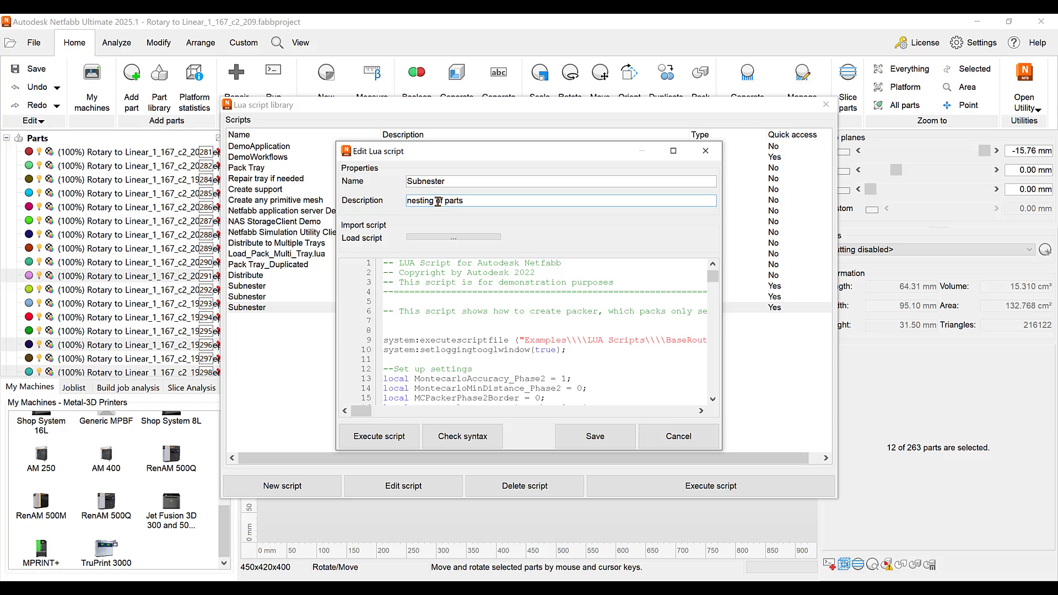
left_click(596, 437)
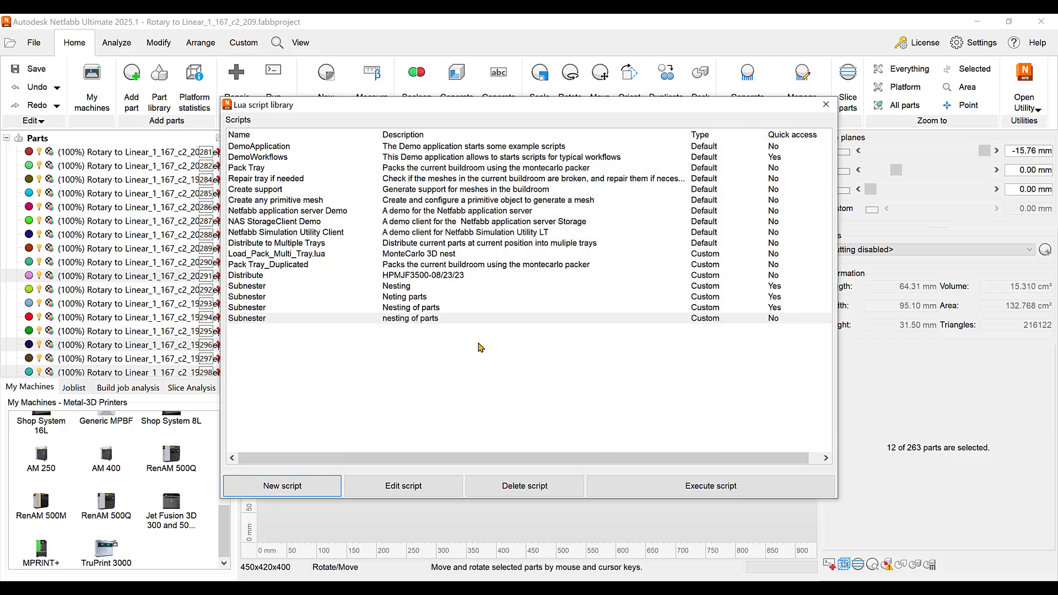
Add the new "nesting of parts" Subnester script to quick access and execute it.
left_click(667, 320)
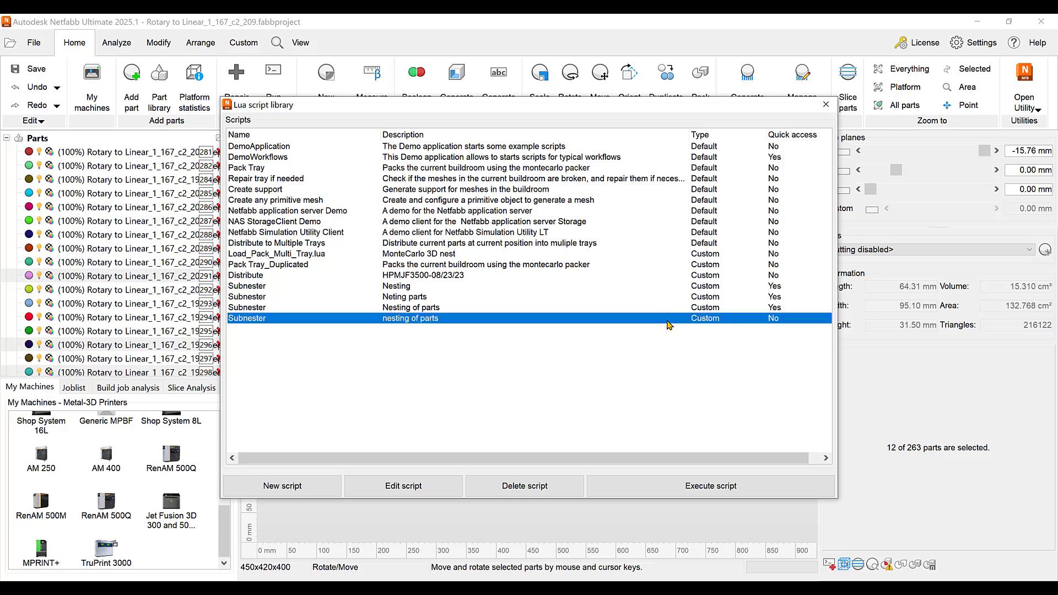
right_click(681, 320)
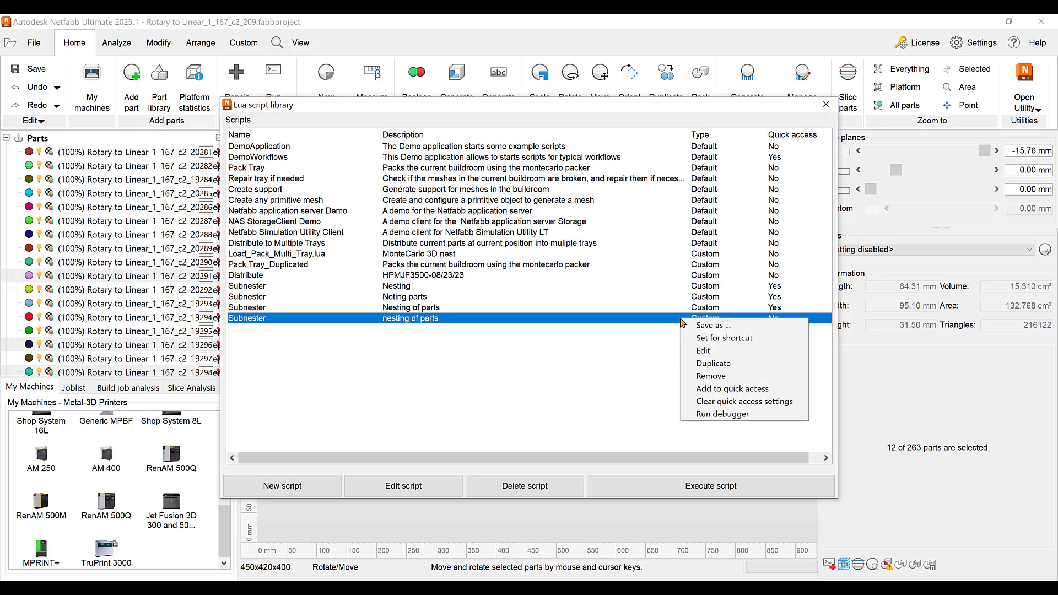
left_click(750, 390)
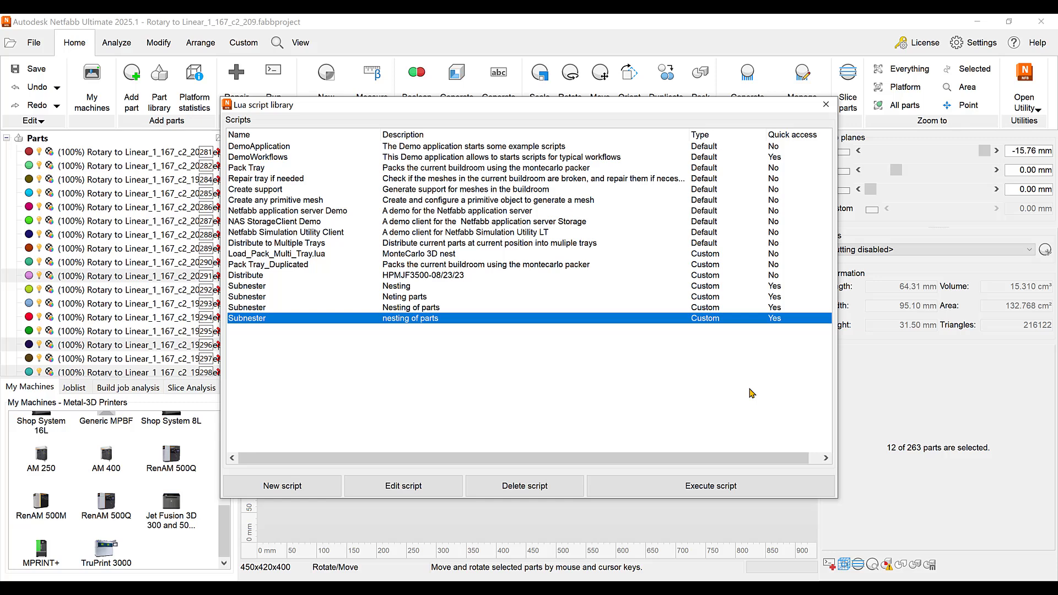
left_click(714, 488)
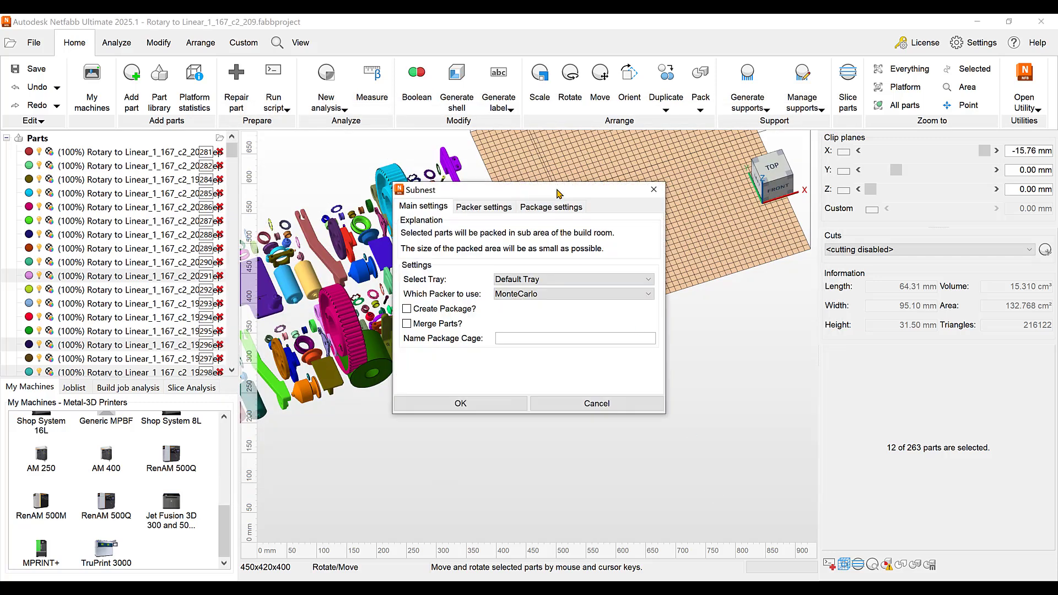
Enable package creation for the subnest and set the Monte Carlo packer's initial part rotation to No rotation.
left_click_drag(562, 193, 852, 125)
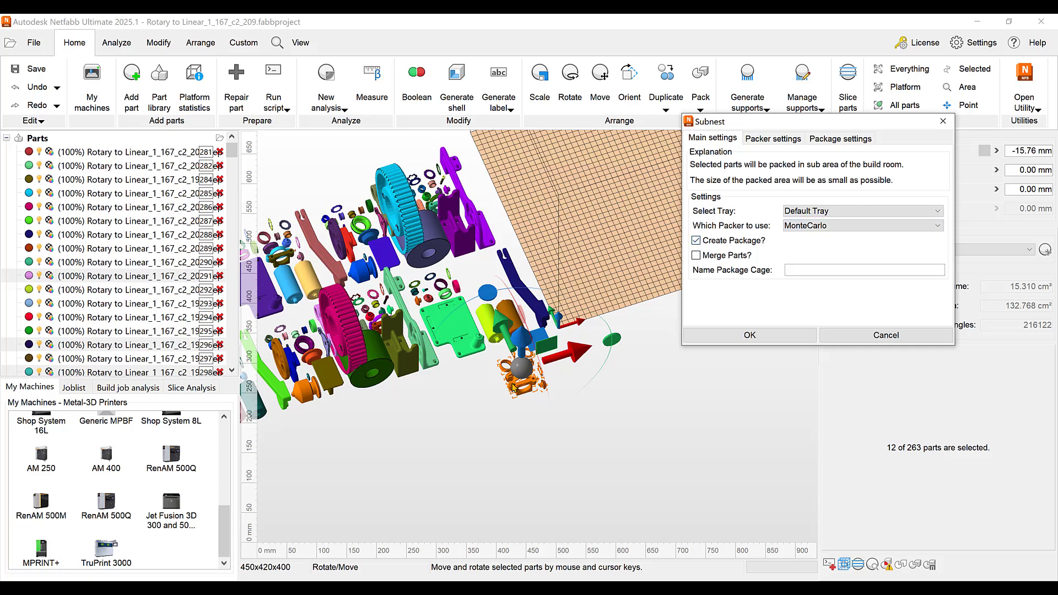
left_click(764, 140)
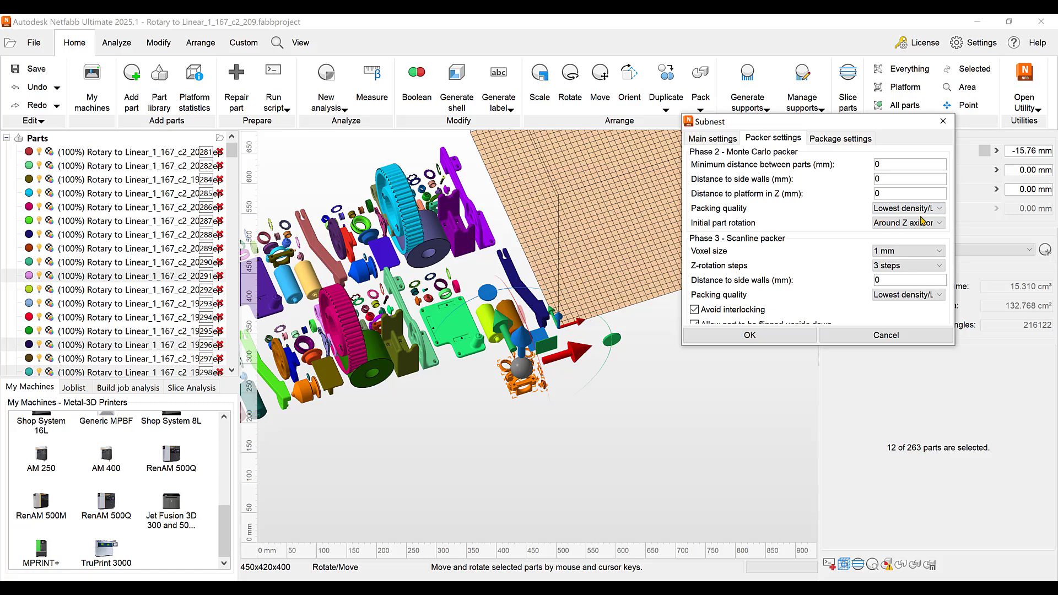
left_click(935, 226)
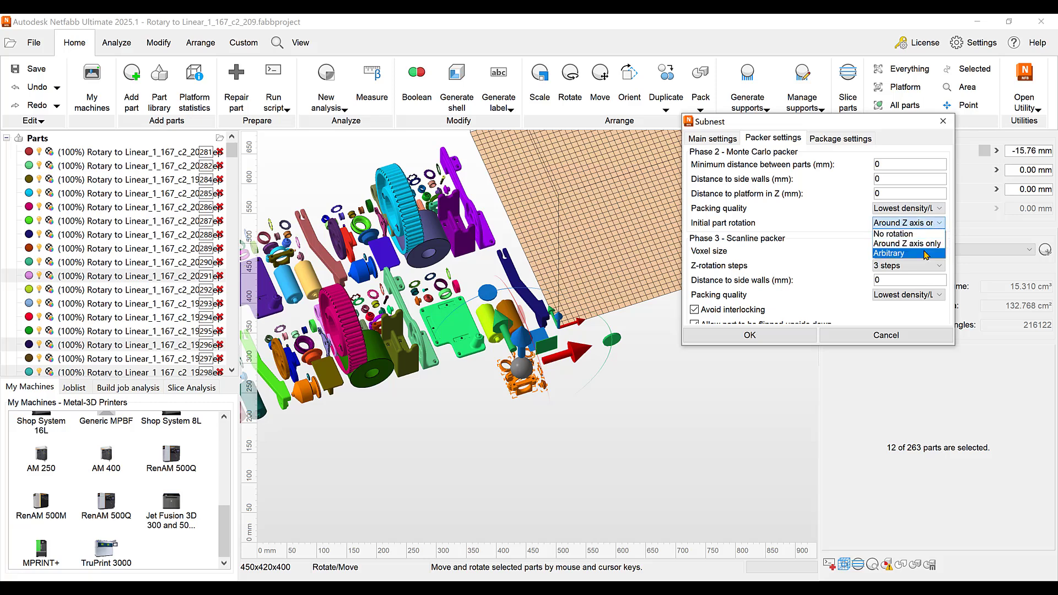
left_click(913, 243)
key("Up")
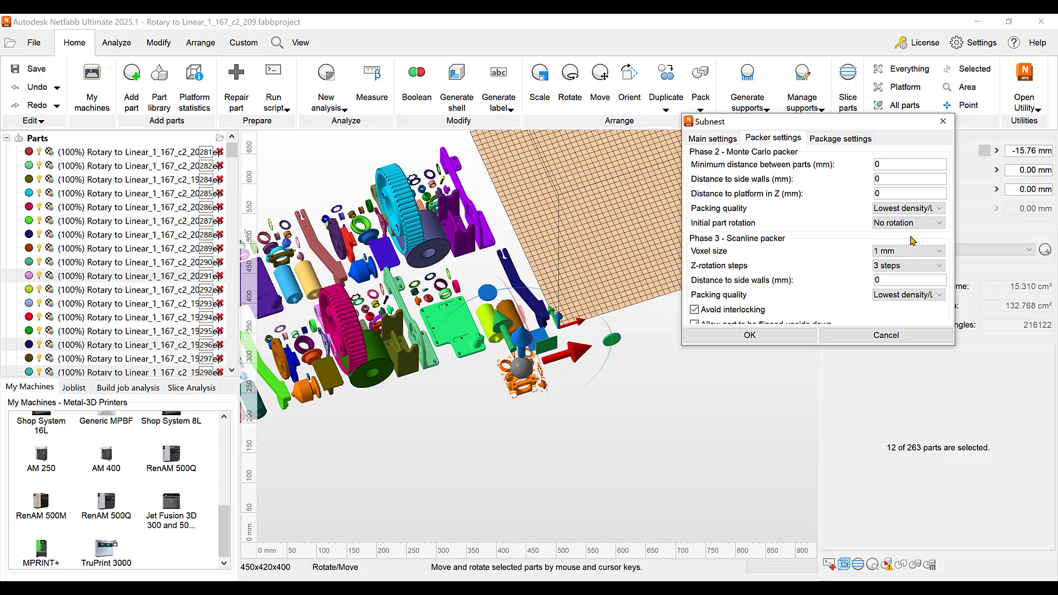
Set the package's Grid Size XY and GridSizeZ to 8 and run the subnesting of the selected parts.
left_click(858, 146)
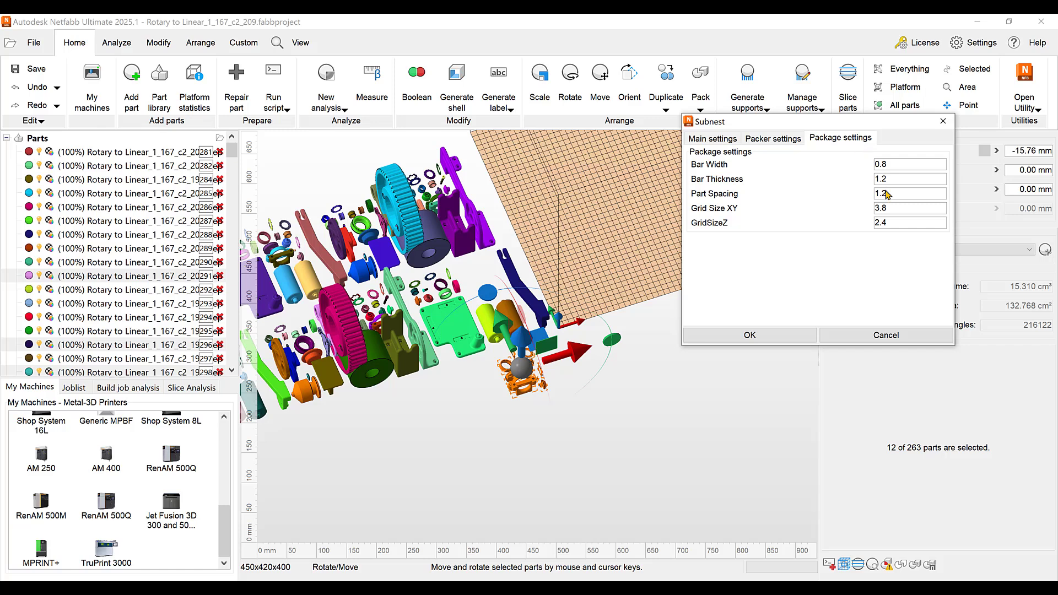
left_click(905, 210)
key("BackSpace")
key("BackSpace")
type("8")
left_click(901, 223)
key("BackSpace")
type("8")
left_click(777, 343)
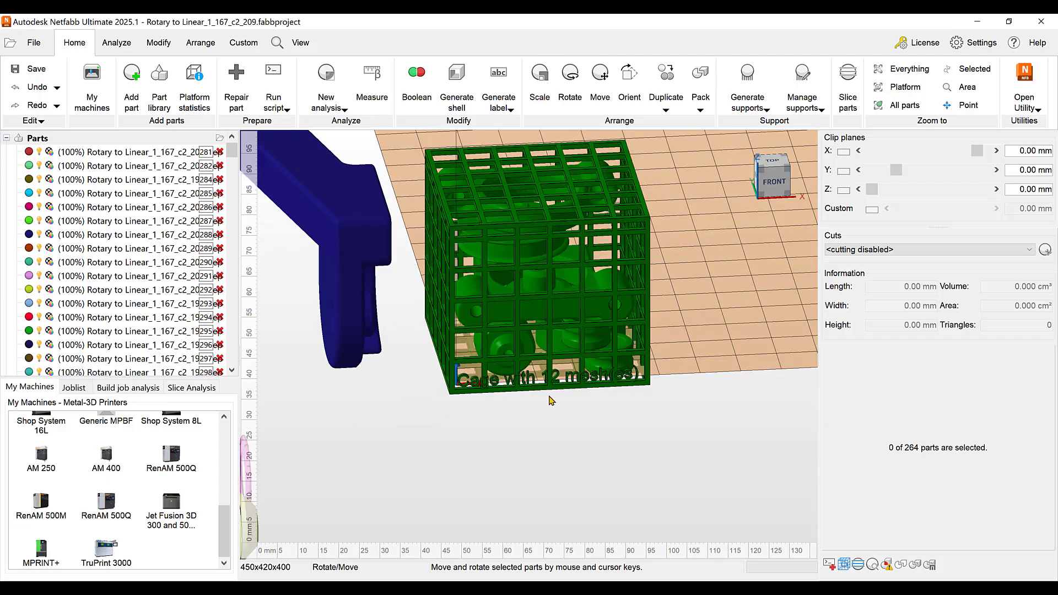
scroll(552, 400, "up", 4)
scroll(486, 396, "down", 10)
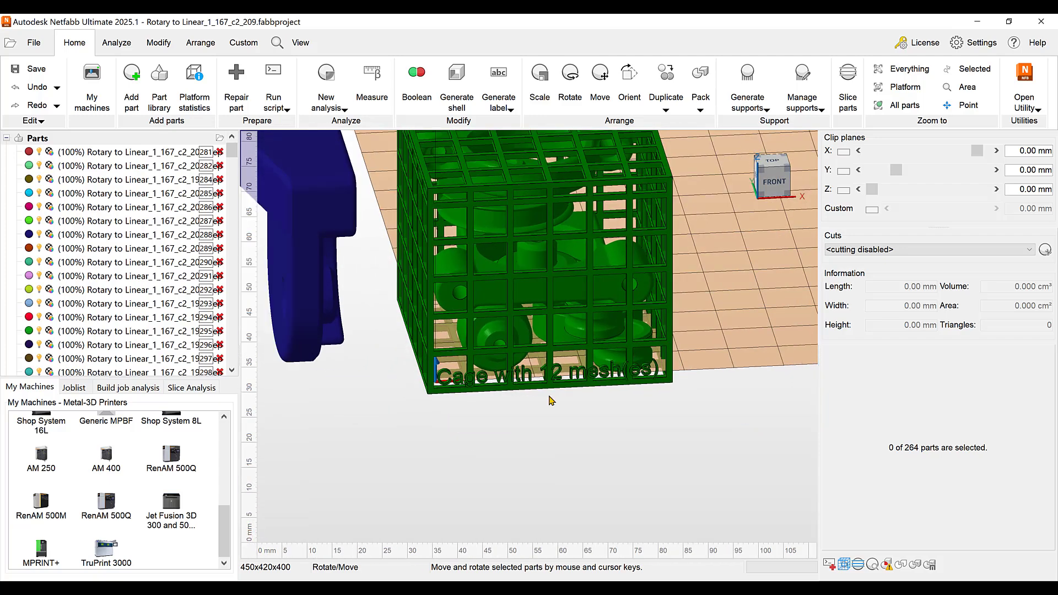
scroll(486, 384, "up", 3)
scroll(486, 384, "up", 1)
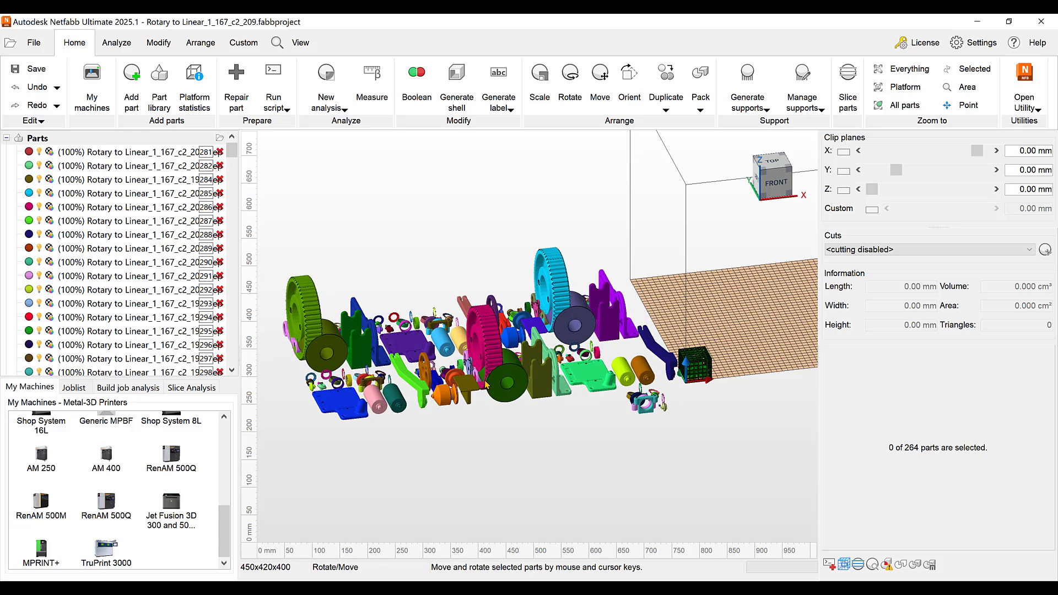
Delete the separate group of loose original small parts lying outside the platform, below the rows of larger parts.
left_click(768, 168)
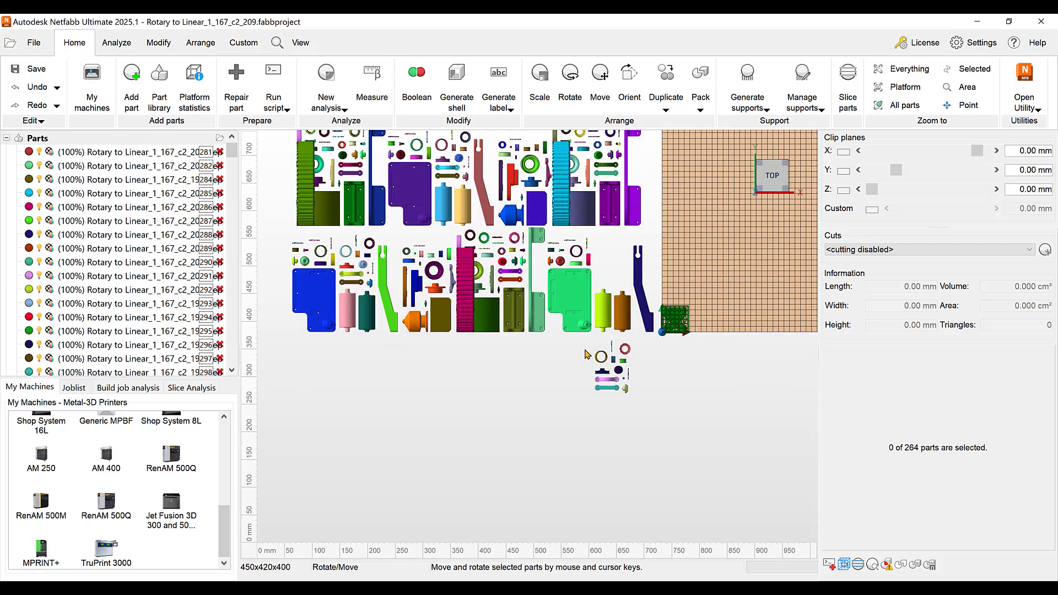
left_click_drag(585, 334, 658, 419)
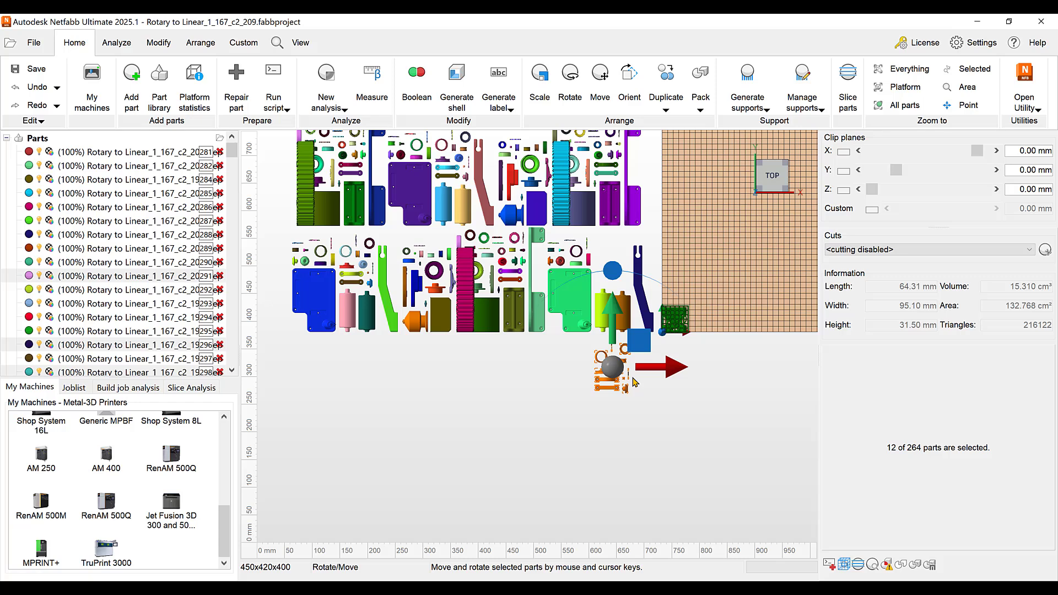
right_click(602, 383)
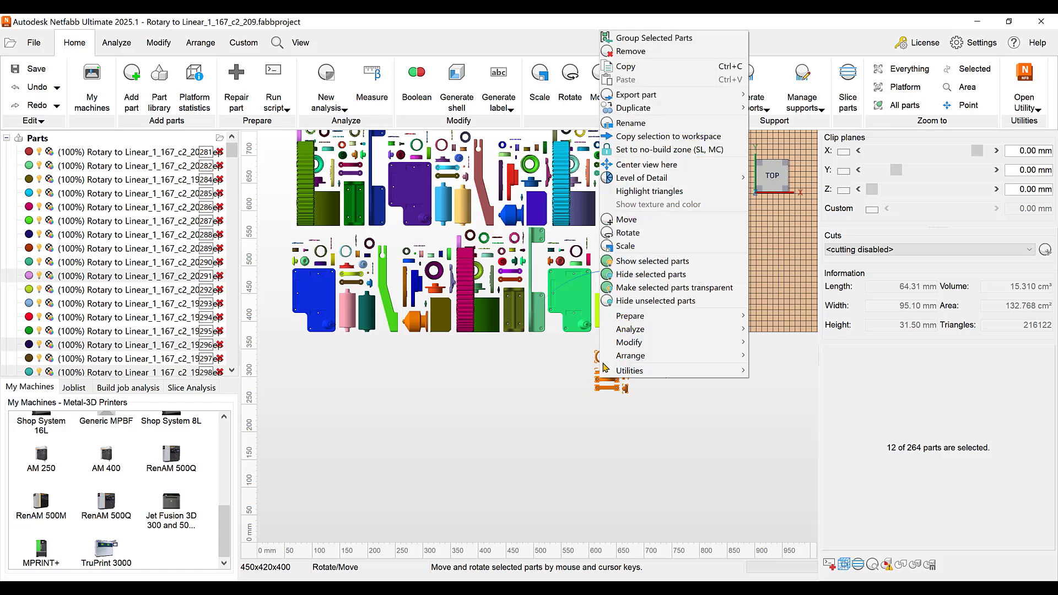
left_click(625, 51)
left_click(579, 307)
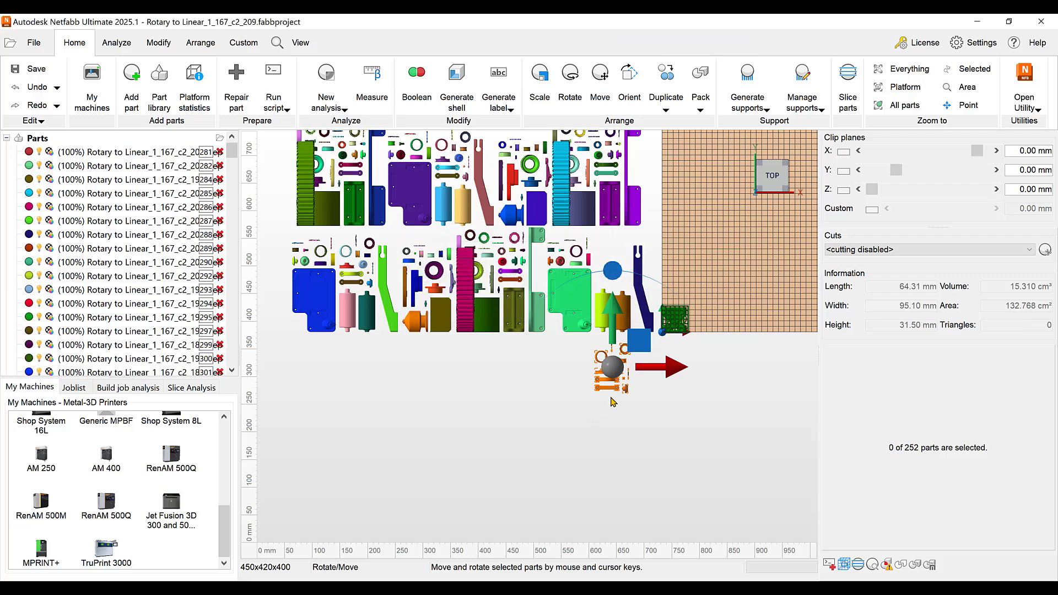
scroll(634, 383, "down", 5)
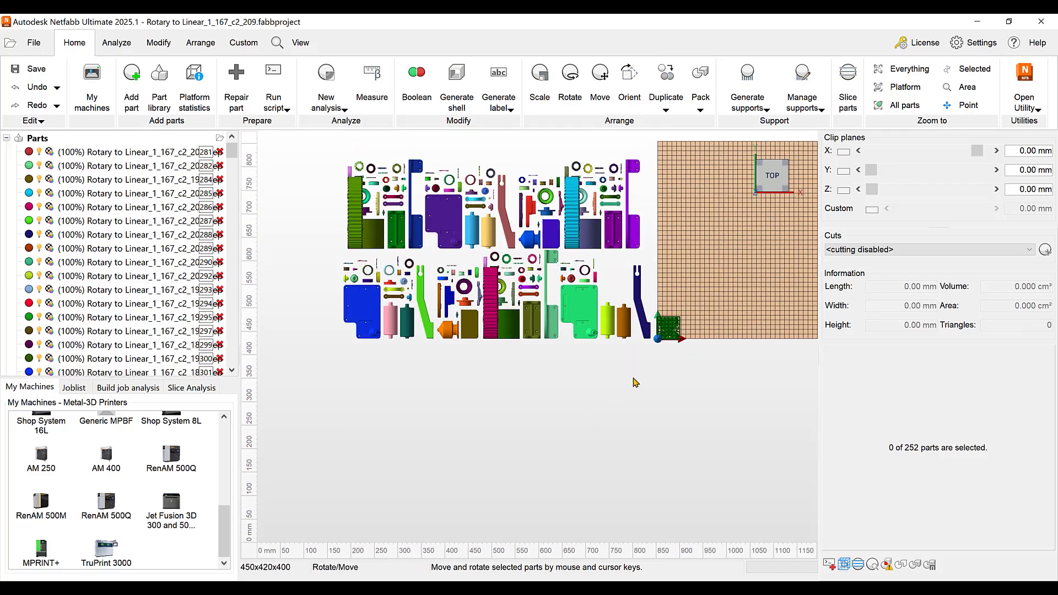
Pack all parts and the cage package into the build volume with Monte Carlo 3D packing at 5.00 mm spacing and no rotation.
right_click_drag(641, 404, 656, 365)
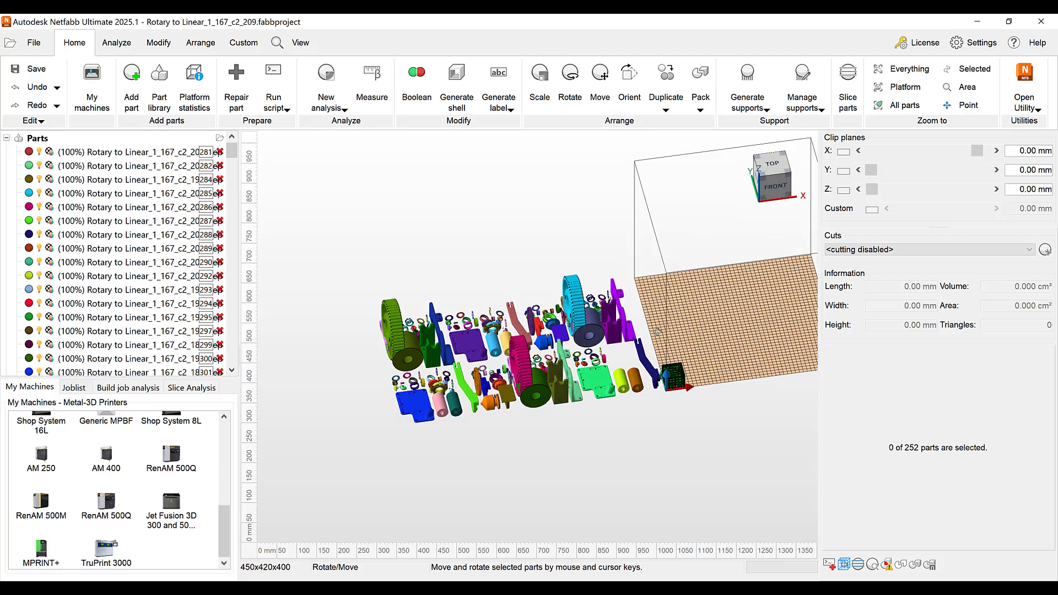
left_click(701, 109)
left_click(728, 163)
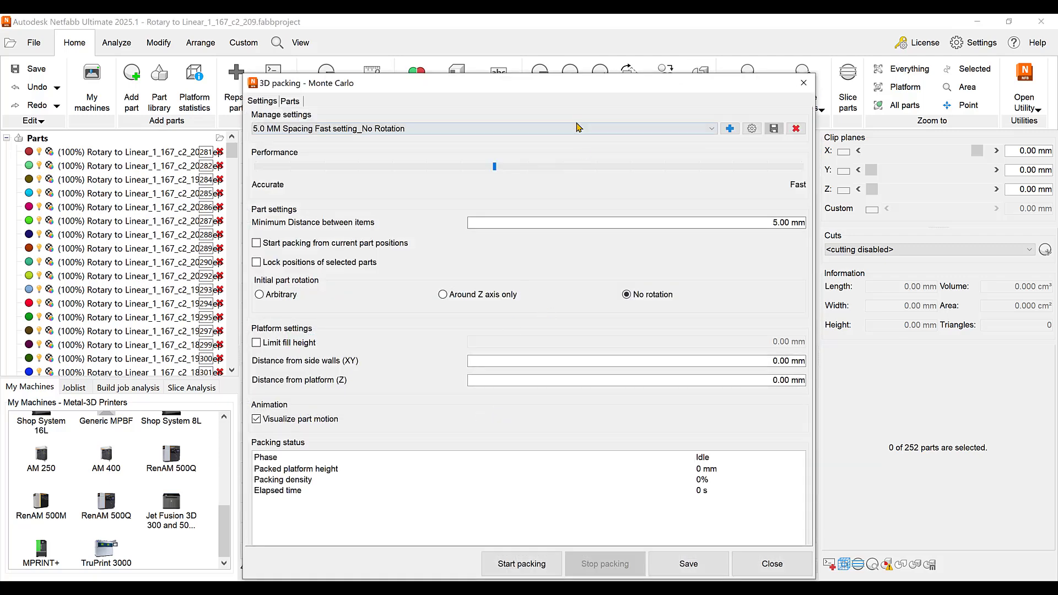
left_click_drag(565, 88, 750, 39)
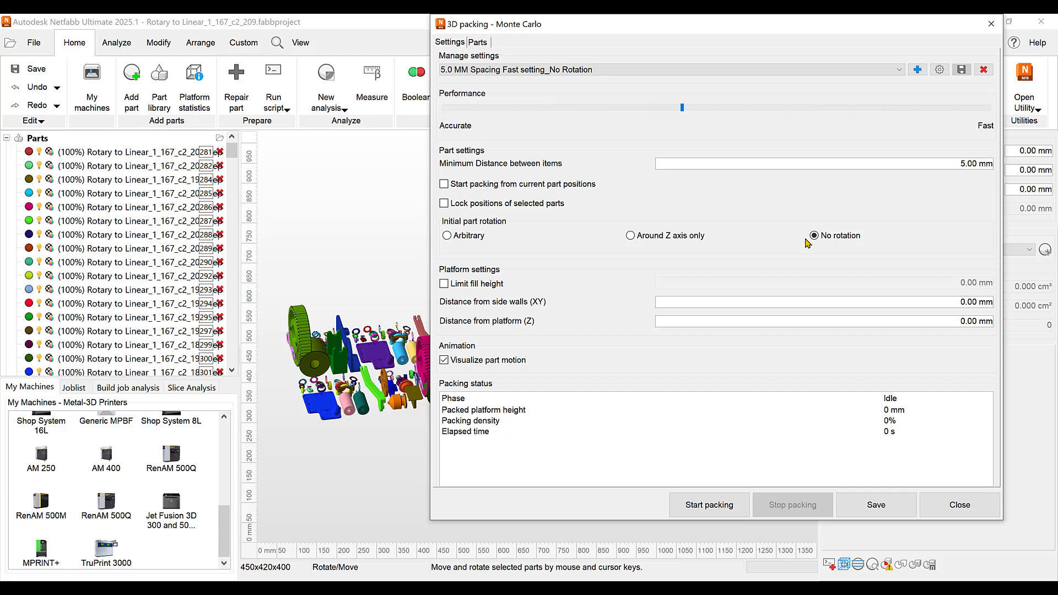
left_click(705, 508)
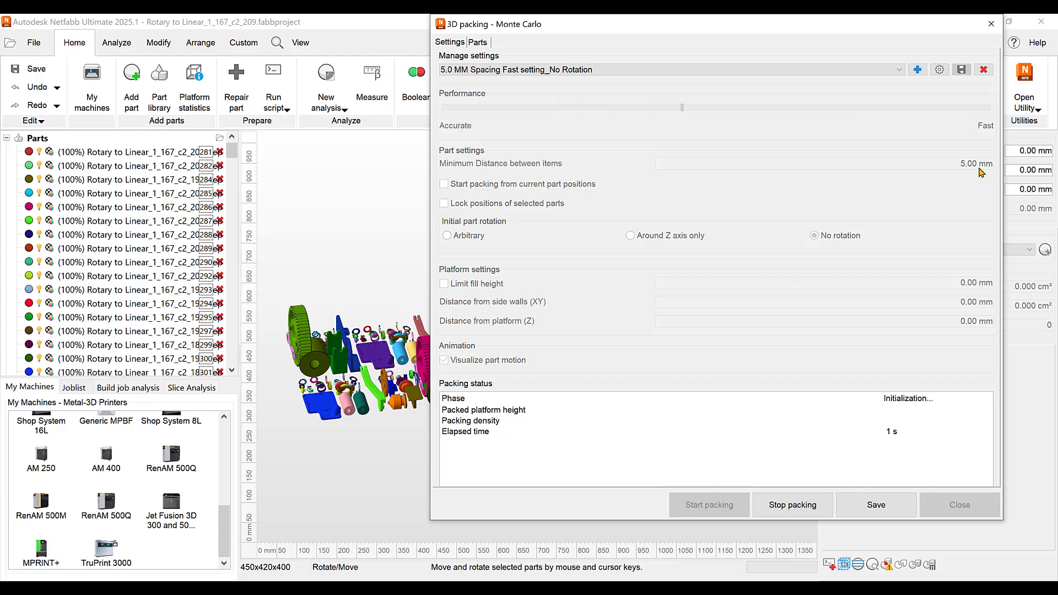
left_click_drag(579, 32, 459, 38)
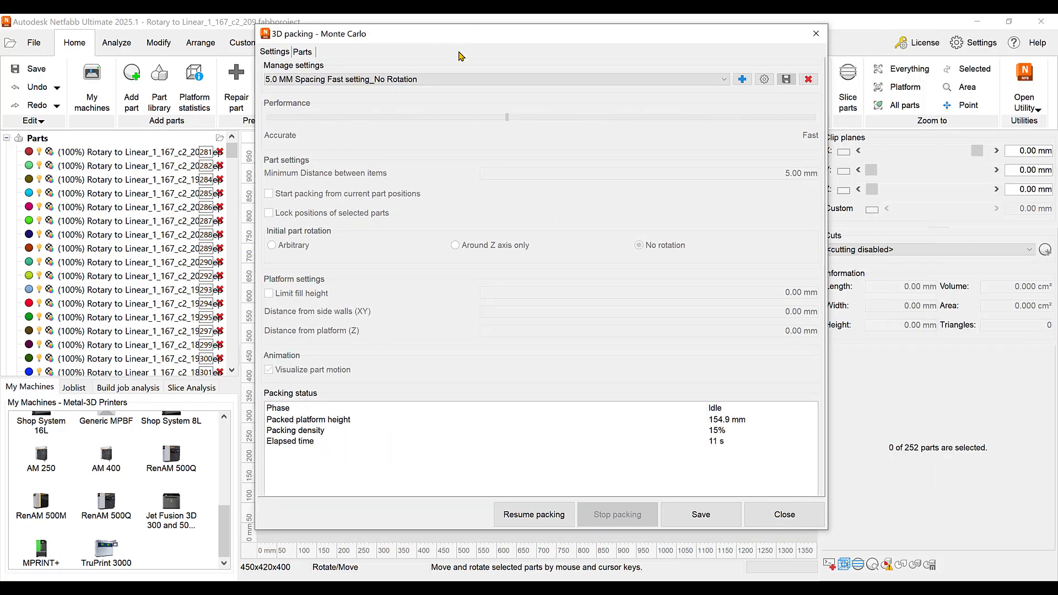
left_click(784, 515)
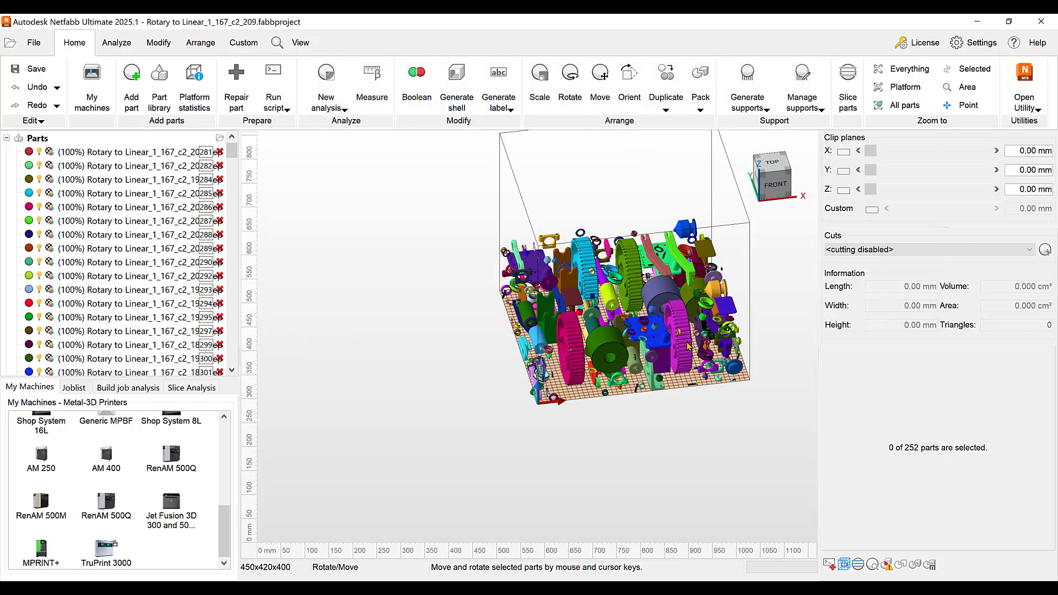
Inspect the packed build volume from several angles, including a close look at the cage package among the larger parts.
right_click_drag(582, 332, 485, 310)
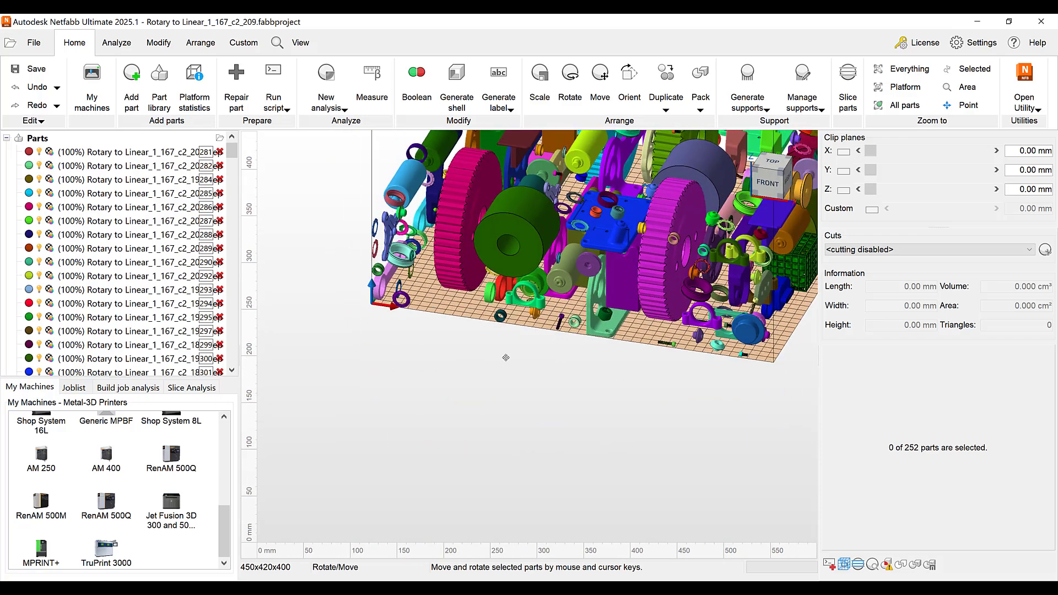
scroll(486, 387, "down", 5)
scroll(486, 388, "down", 2)
right_click_drag(486, 387, 635, 336)
scroll(635, 335, "up", 5)
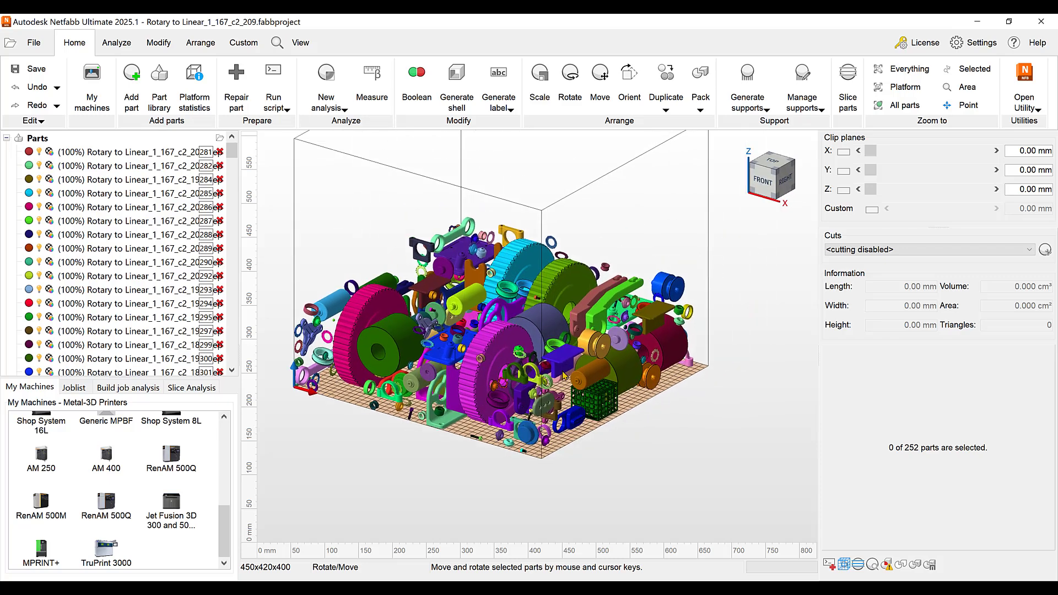
scroll(594, 412, "up", 5)
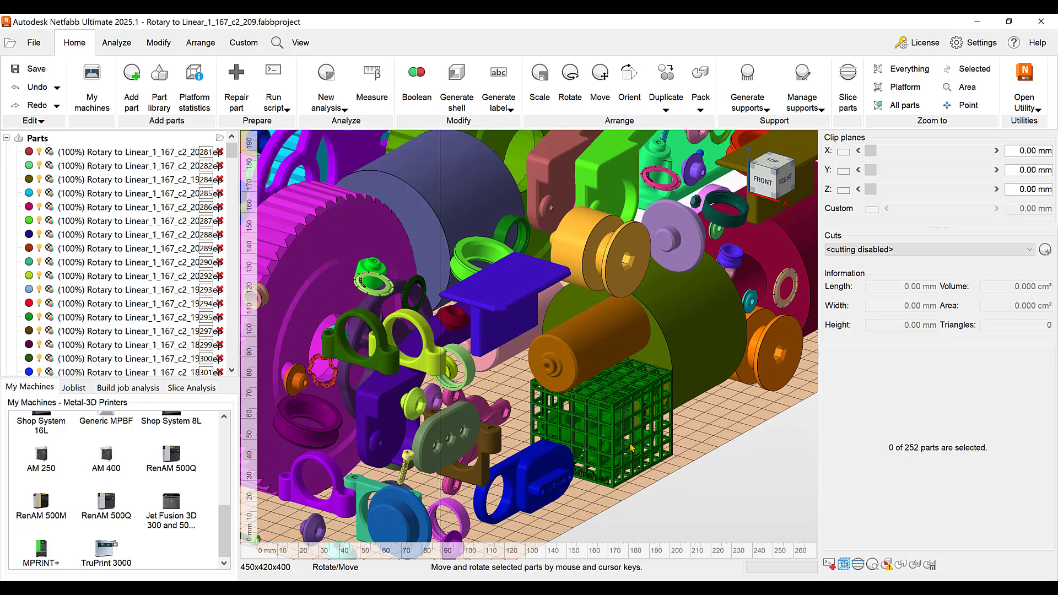
middle_click_drag(631, 447, 497, 248)
scroll(506, 312, "up", 4)
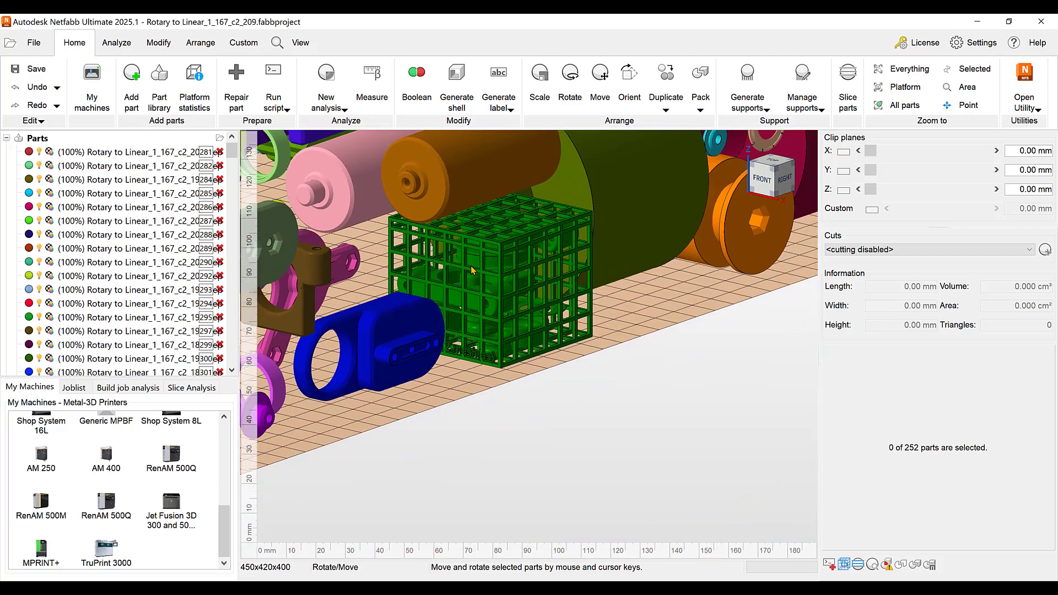
right_click_drag(508, 313, 508, 290)
scroll(507, 291, "down", 6)
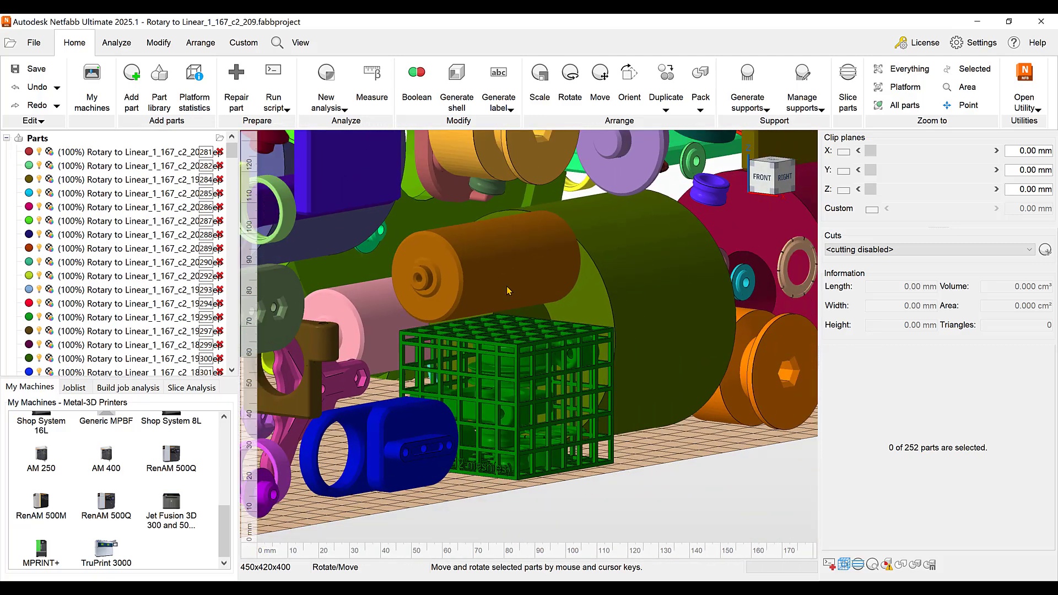
scroll(507, 291, "down", 3)
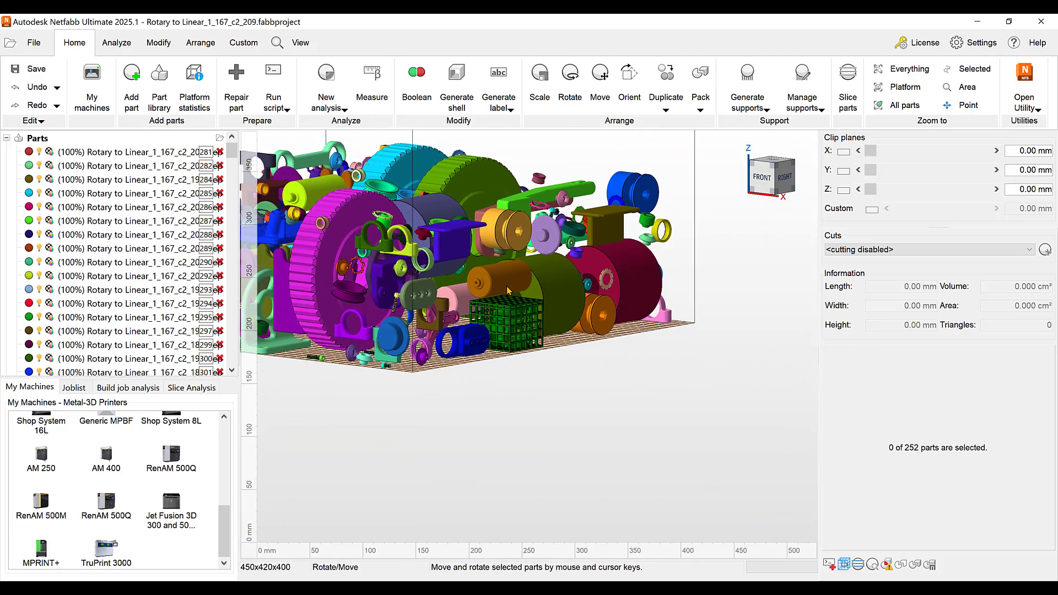
middle_click_drag(508, 291, 508, 378)
scroll(509, 379, "down", 4)
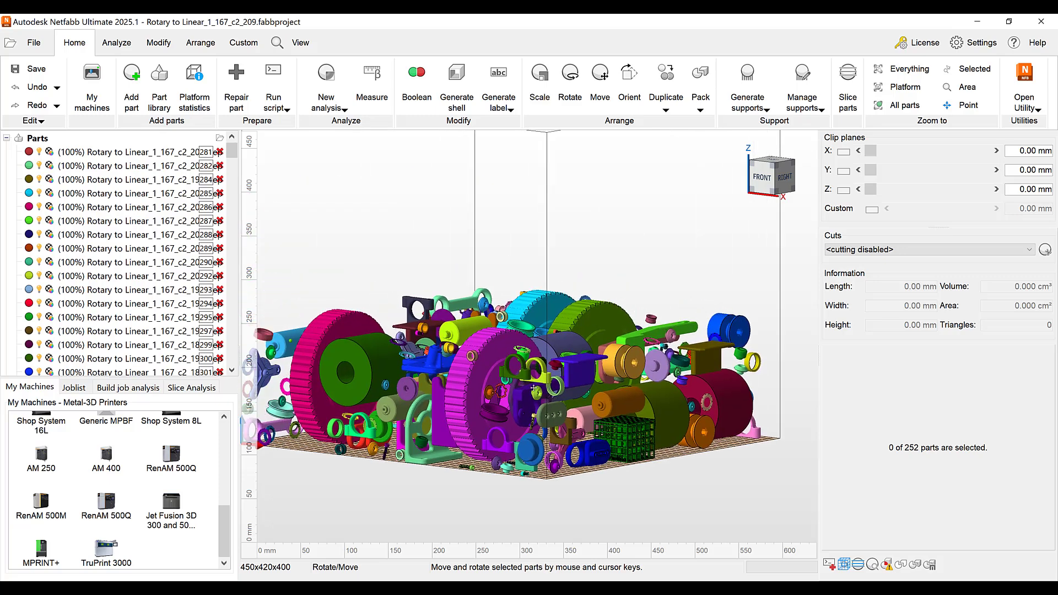
right_click_drag(574, 350, 532, 380)
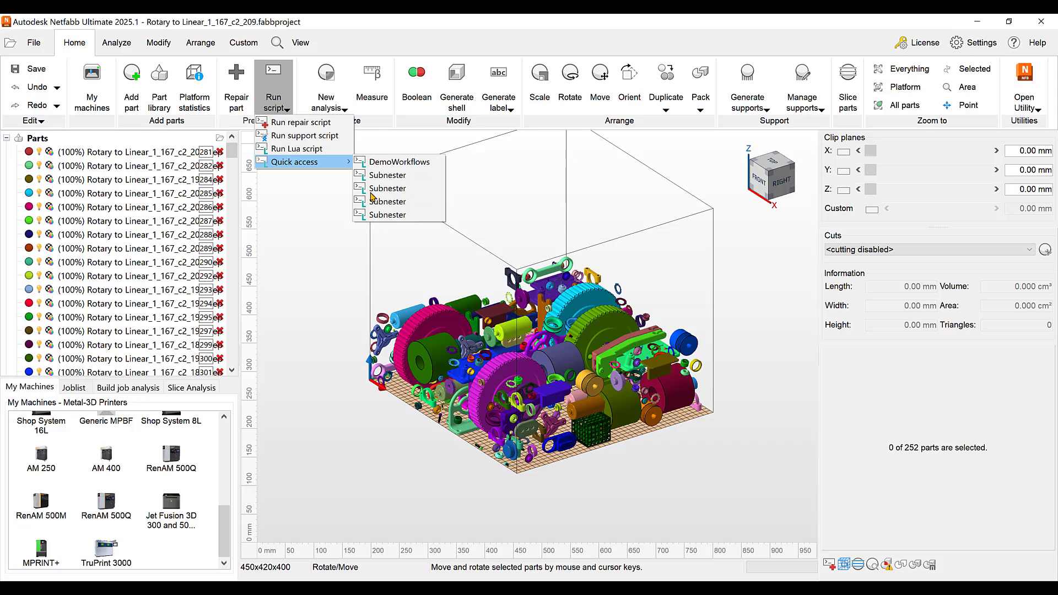
Review the Subnester entries in the Lua script library, close it, and look over the packed build once more.
left_click(301, 149)
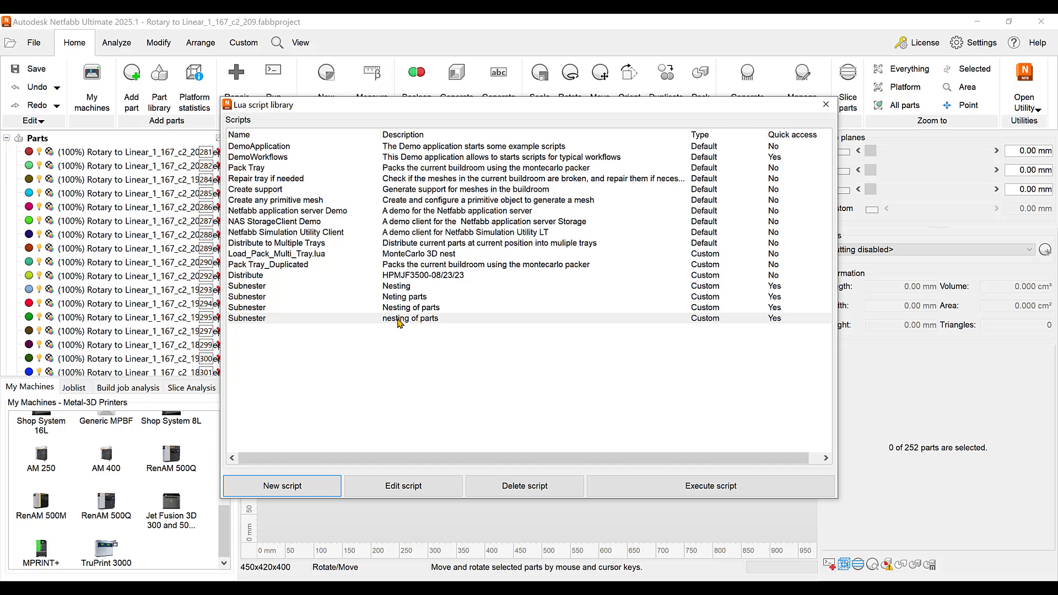
left_click(826, 104)
scroll(610, 401, "up", 5)
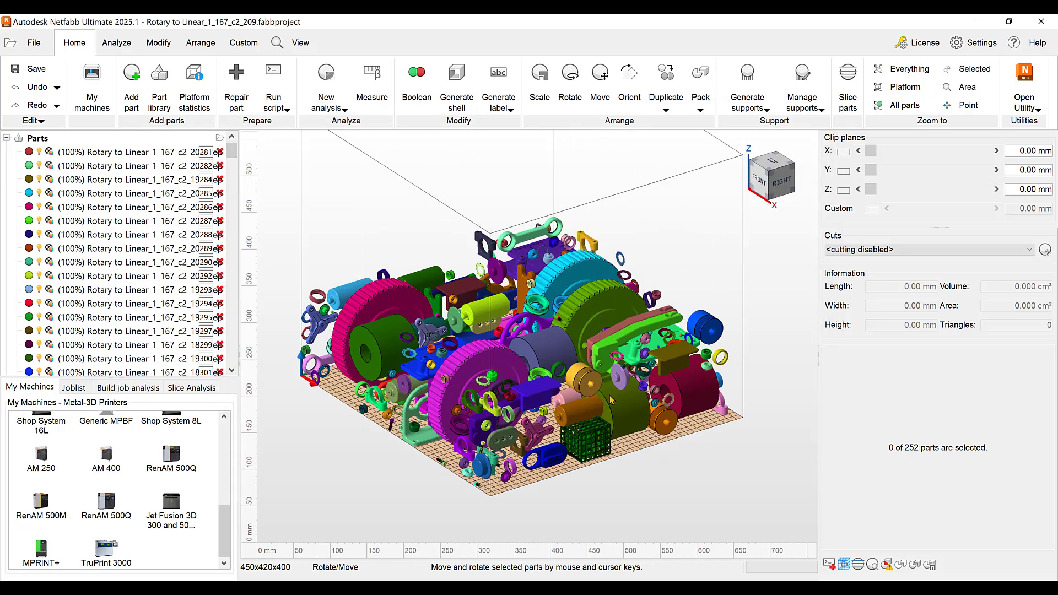
scroll(610, 401, "up", 3)
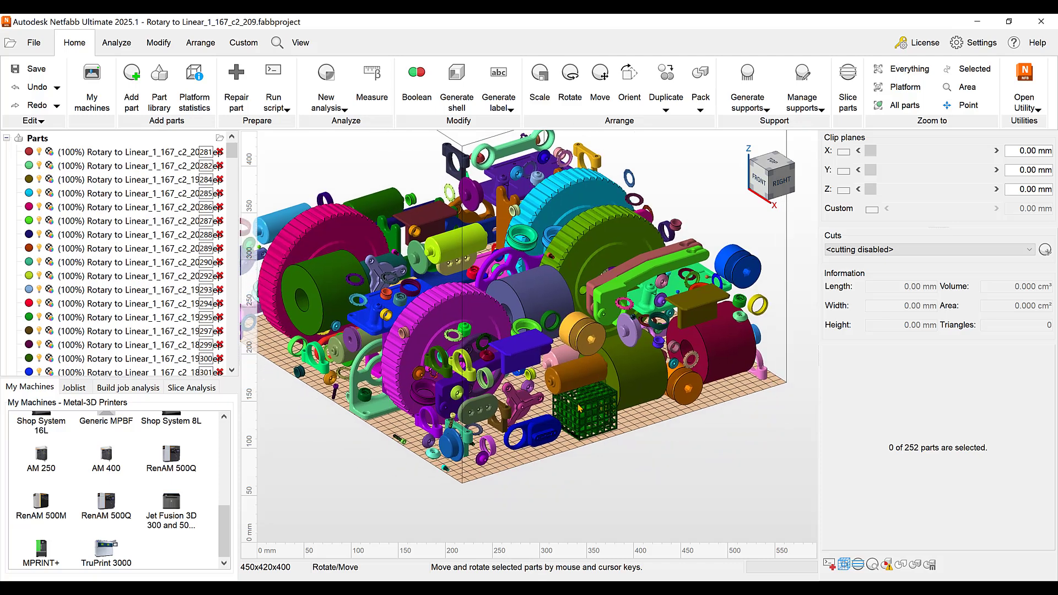
scroll(579, 408, "down", 4)
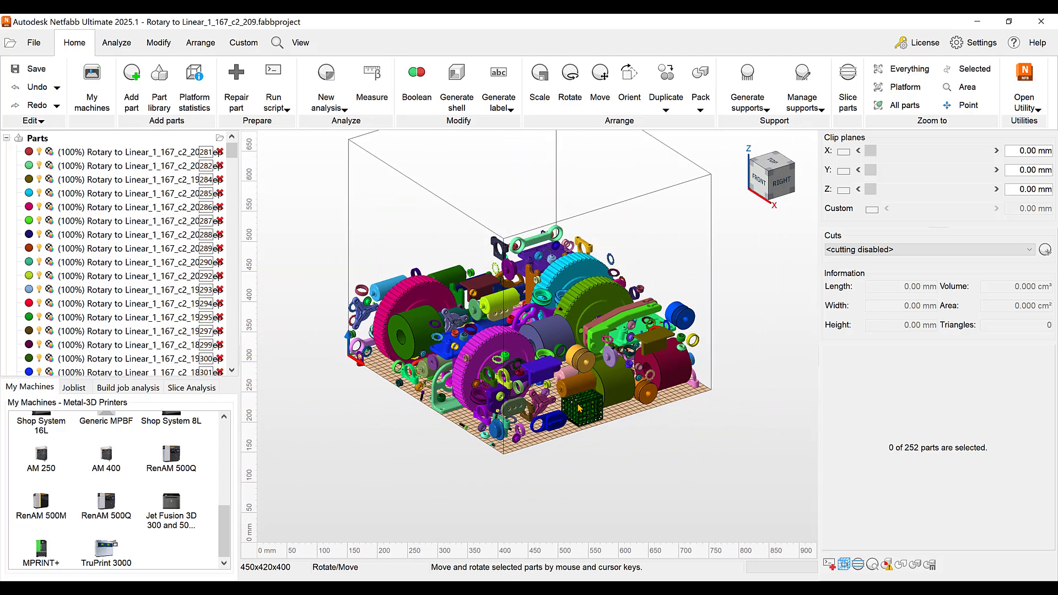